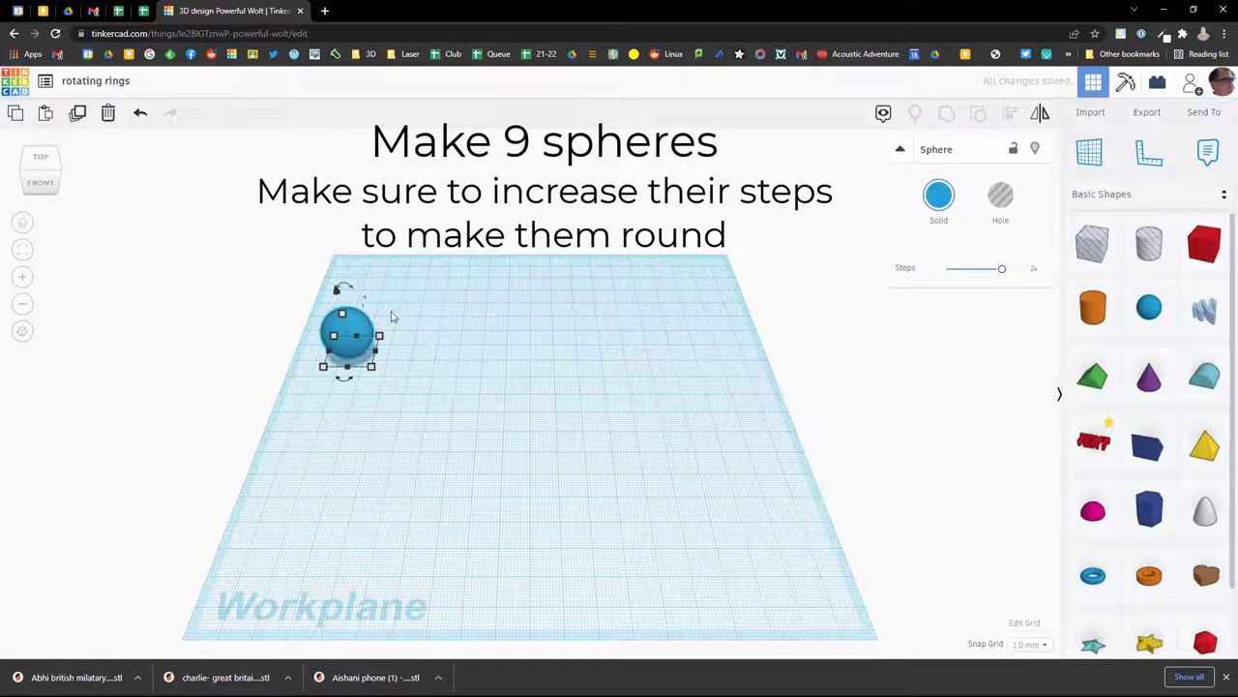
- Duplicate the sphere and repeat the offset copy until a row of nine evenly spaced spheres runs across the workplane
key("ctrl+d")
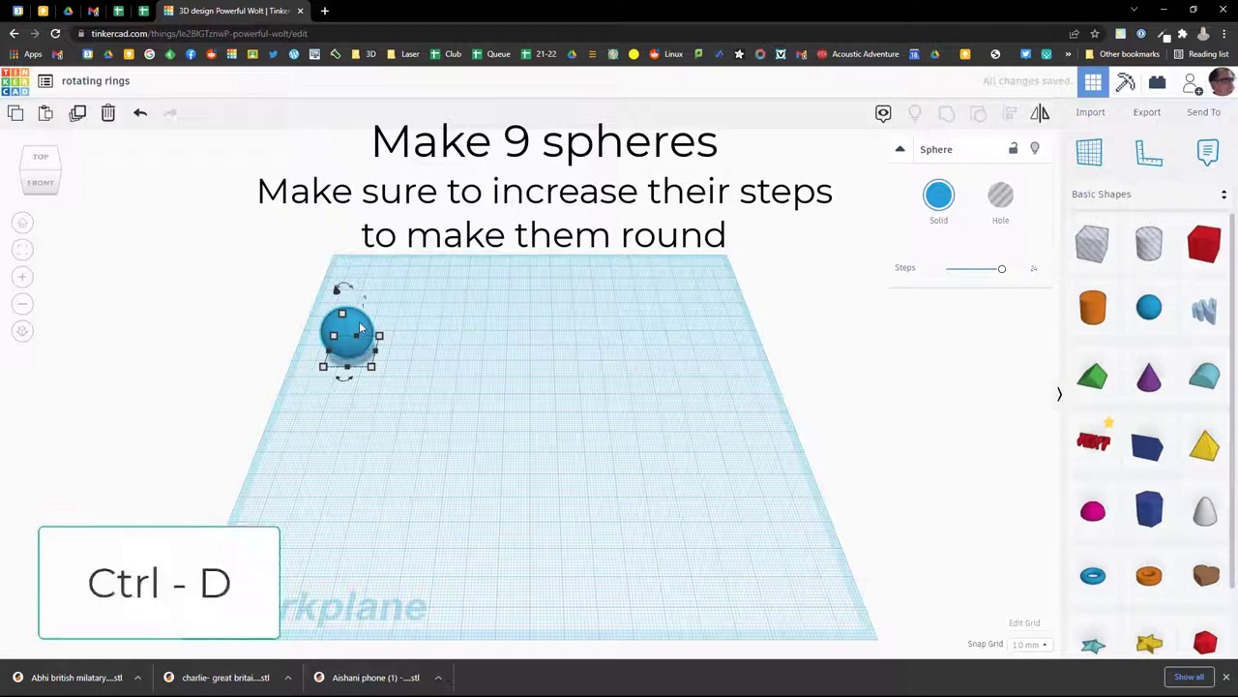
left_click_drag(359, 329, 429, 330)
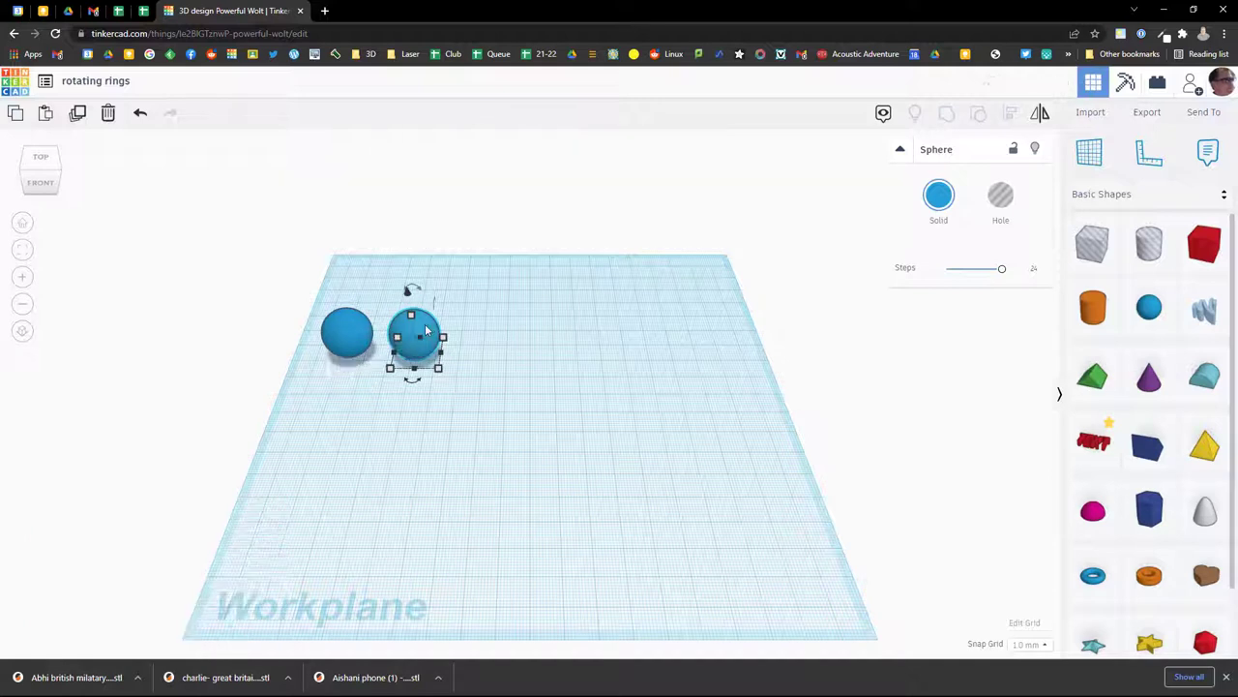
key("ctrl+d")
key("ctrl+d")
key("ctrl+d")
key("ctrl+d")
key("ctrl+d")
key("ctrl+d")
key("ctrl+d")
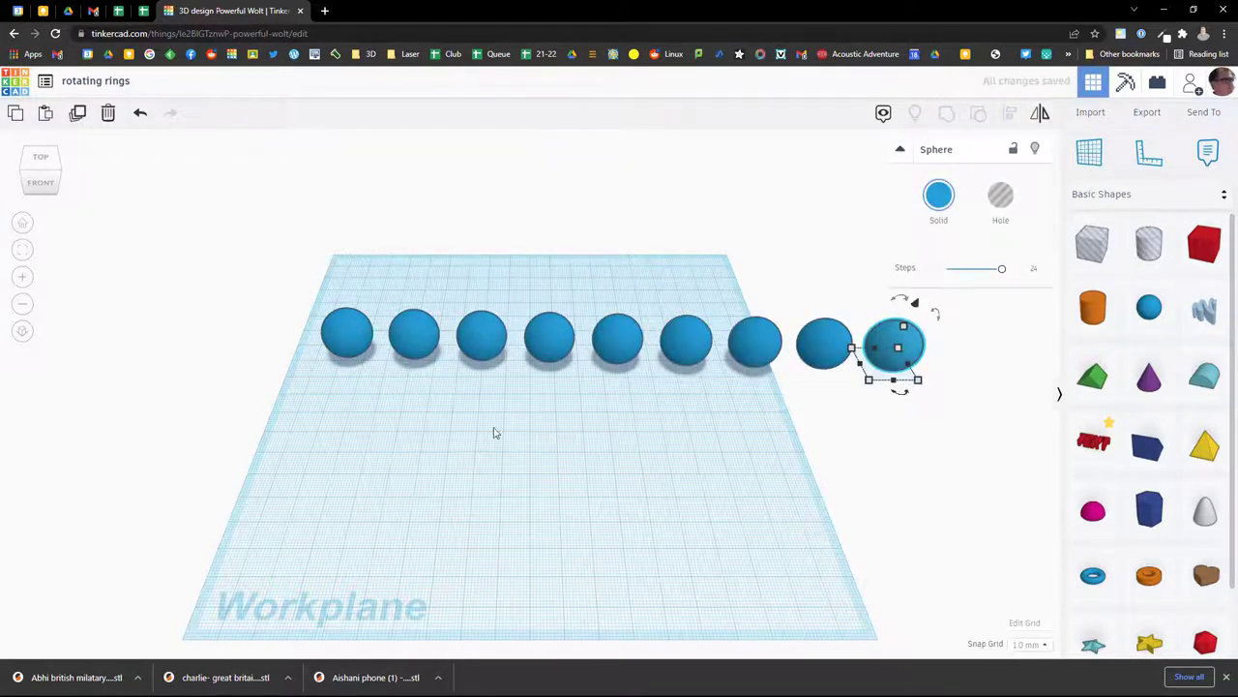
- Scale the first sphere uniformly to 50 mm and the second to 44 mm, moving both to the workplane's back edge
left_click(342, 350)
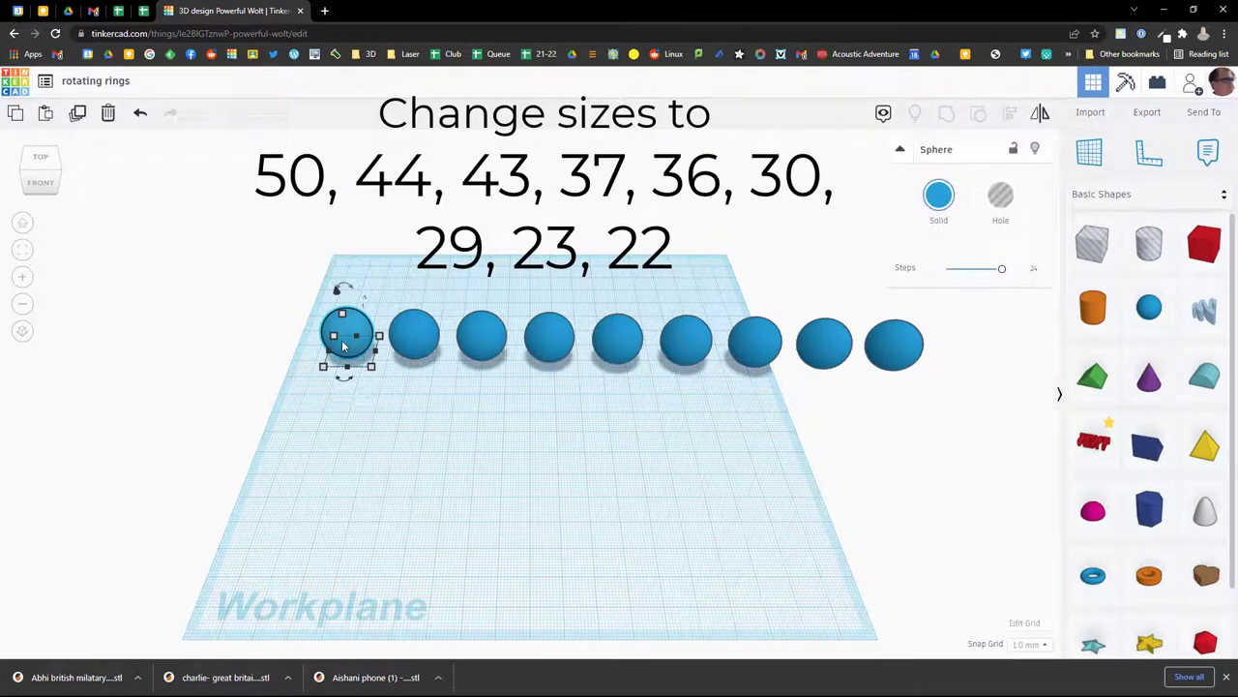
left_click_drag(370, 366, 409, 425, "shift")
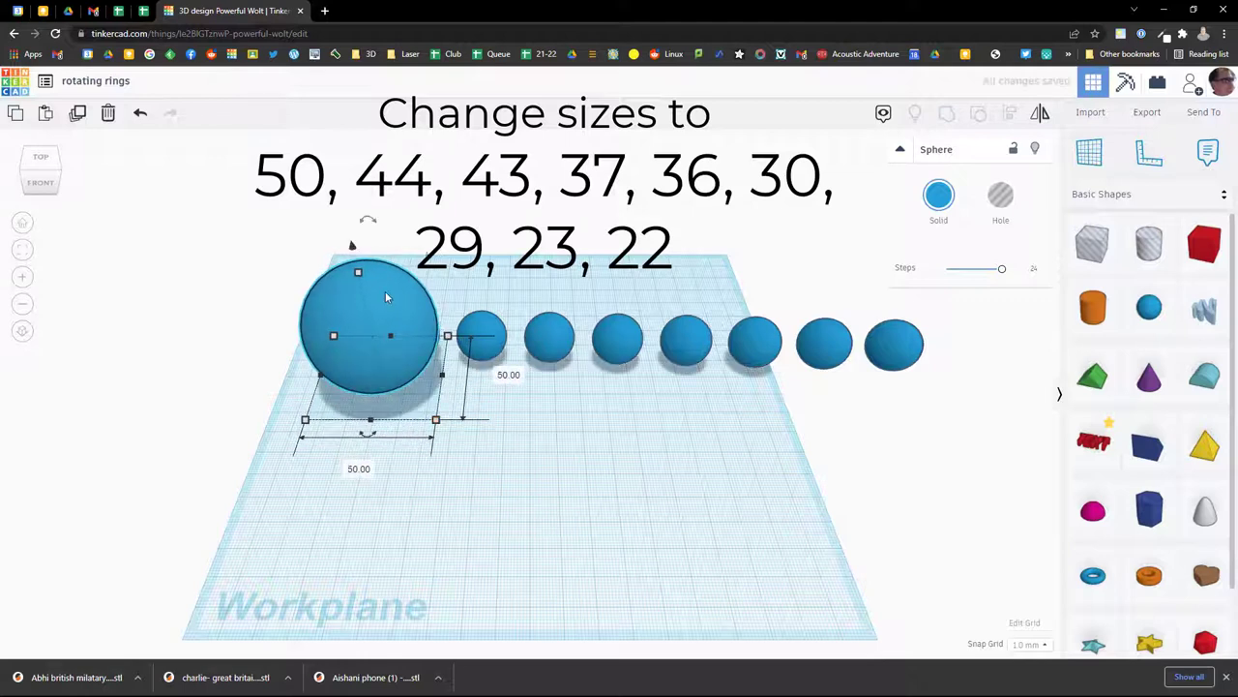
left_click_drag(385, 292, 340, 212)
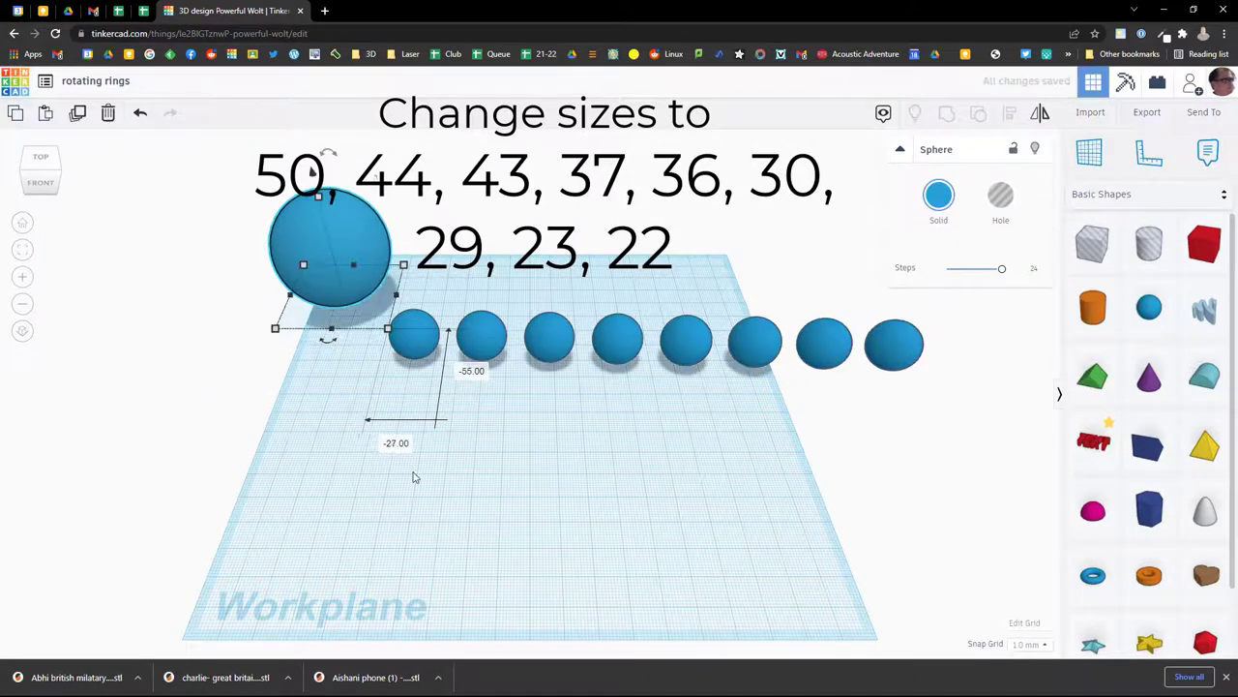
left_click(414, 336)
left_click_drag(440, 360, 449, 415, "shift")
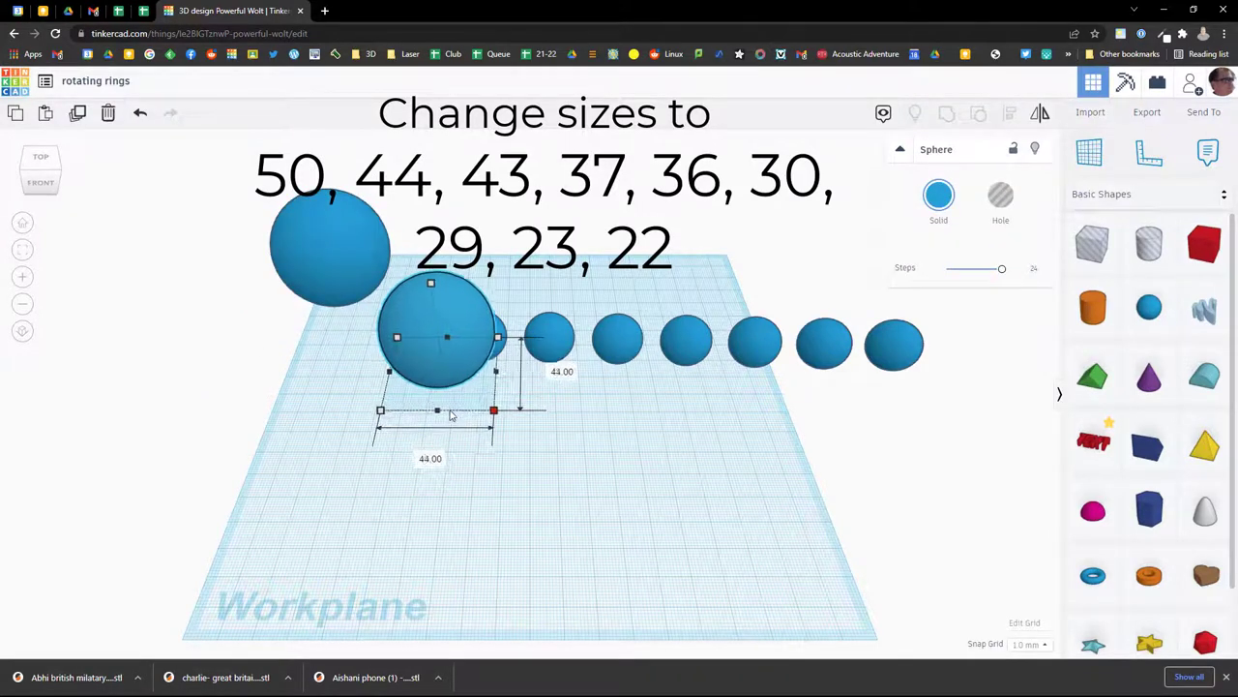
left_click_drag(437, 366, 457, 277)
- Scale the third sphere uniformly to 43 mm and the fourth to 37 mm, placing them beside the others in the back row
left_click(480, 339)
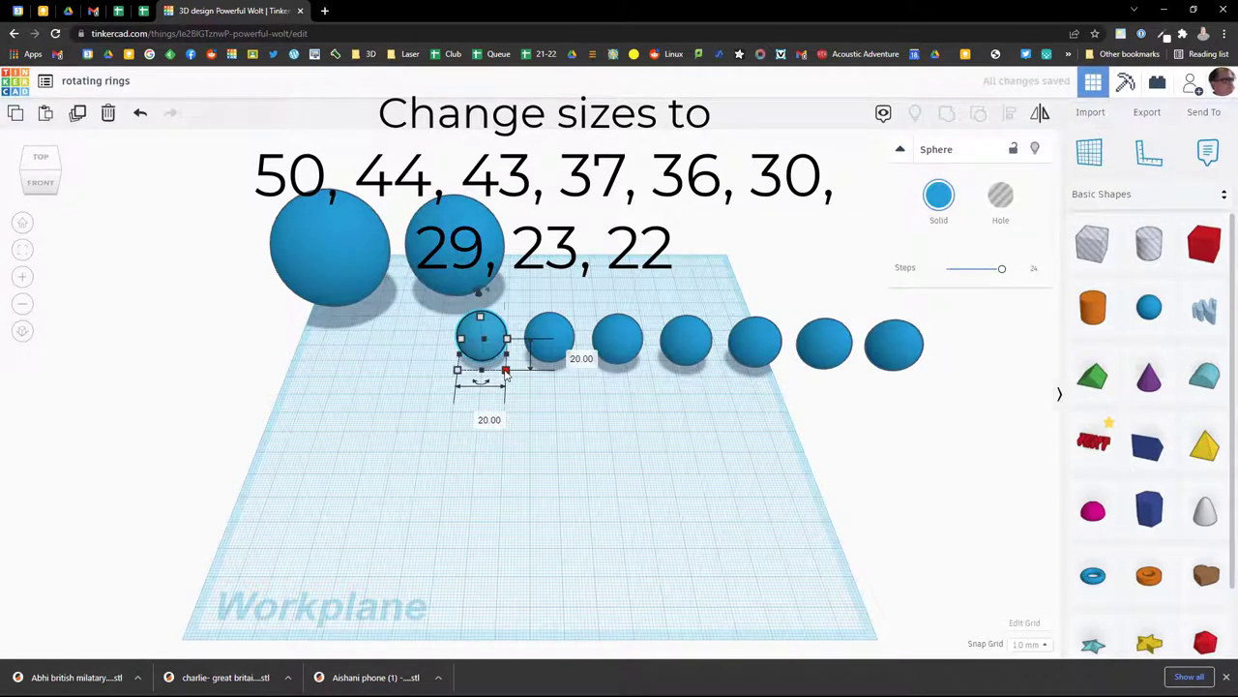
left_click_drag(506, 375, 581, 282, "shift")
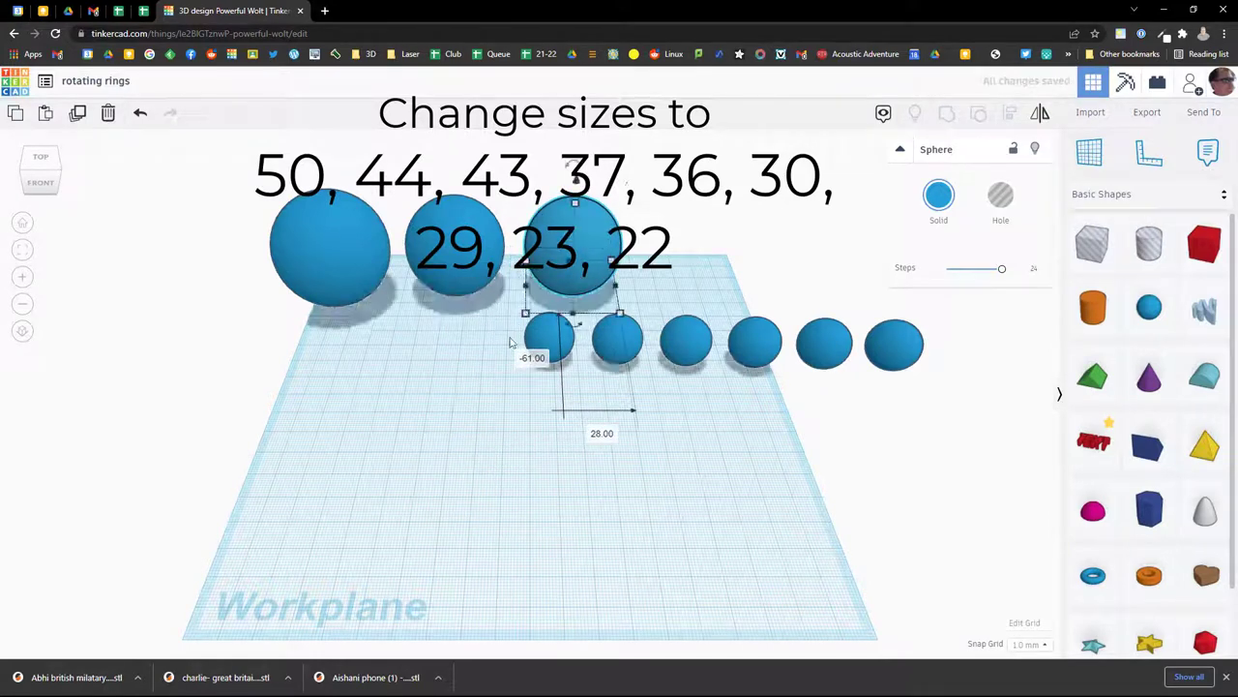
left_click(548, 348)
left_click_drag(573, 372, 684, 285, "shift")
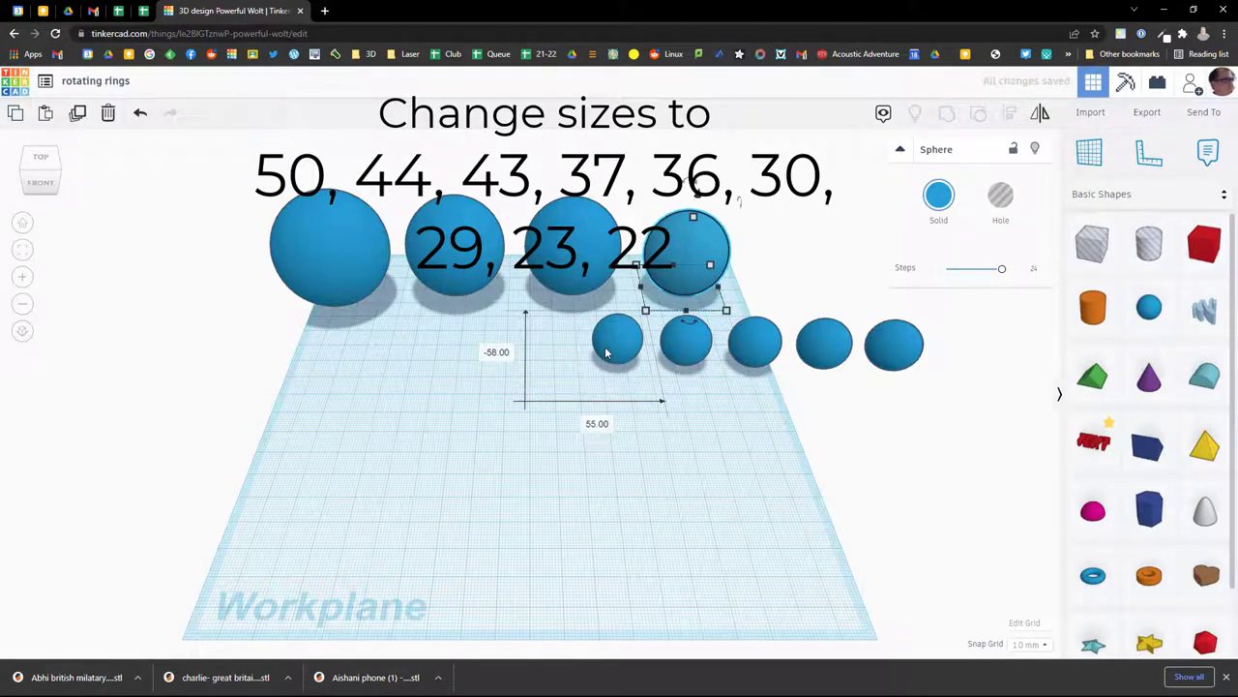
- Scale the fifth sphere uniformly to 36 mm and the sixth to 30 mm, placing them side by side to start a front row
left_click(605, 354)
left_click_drag(593, 379, 574, 407, "shift")
left_click(674, 429)
left_click_drag(583, 354, 271, 462)
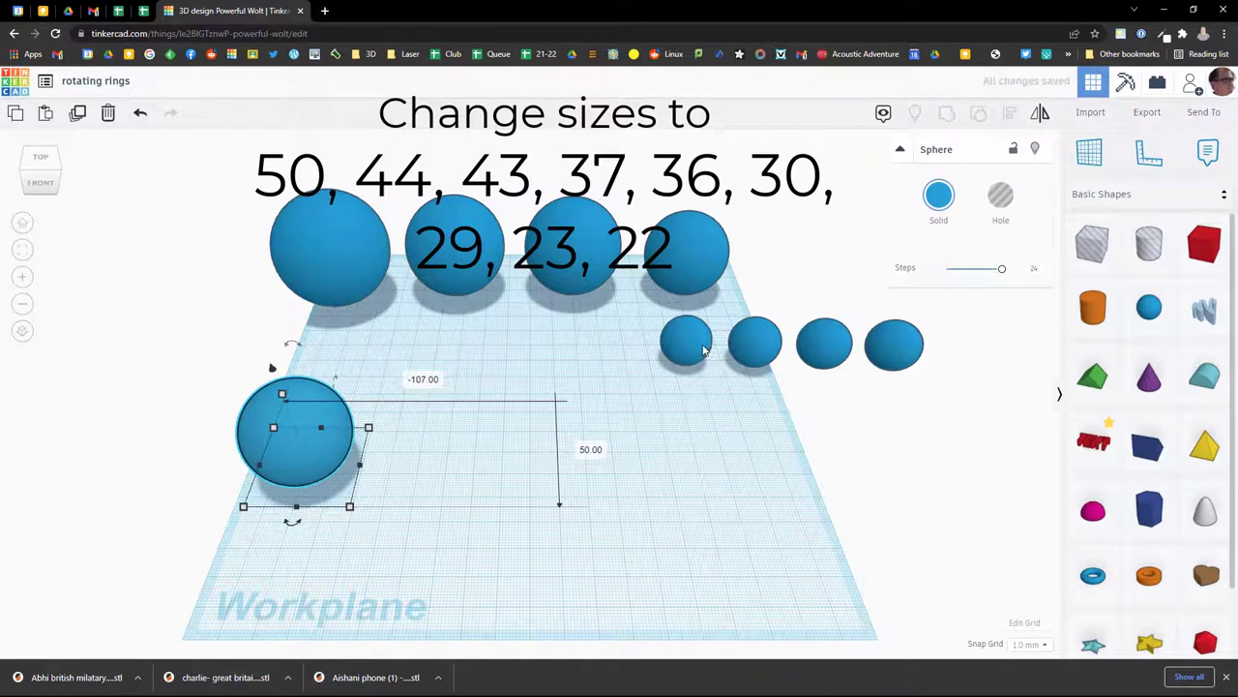
left_click_drag(695, 349, 411, 469)
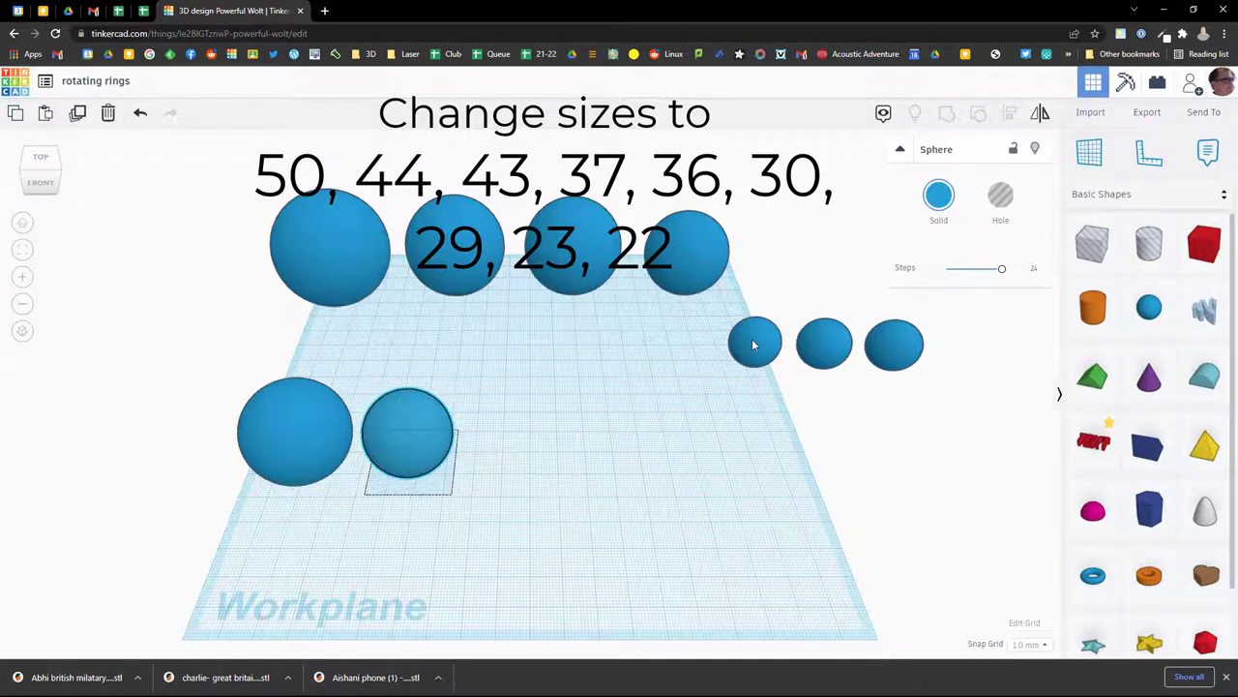
- Move the seventh sphere into the front row beside the 30 mm sphere and scale it uniformly to 29 mm
left_click_drag(755, 343, 484, 452)
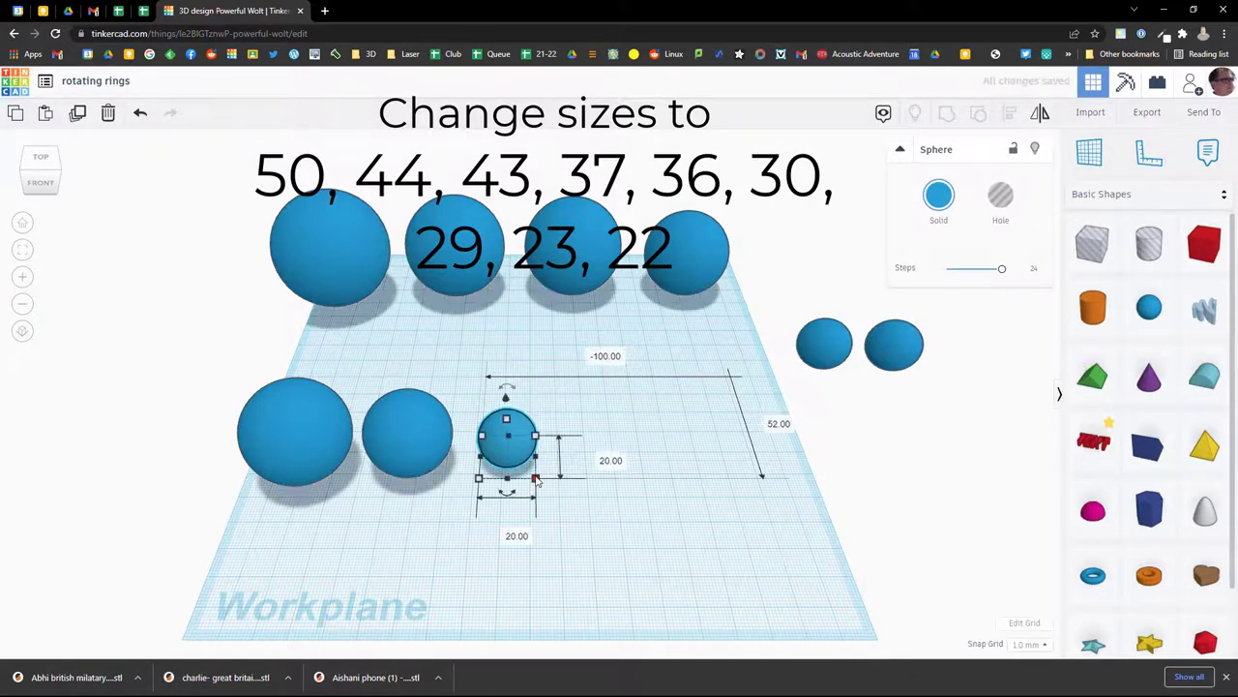
left_click(378, 457)
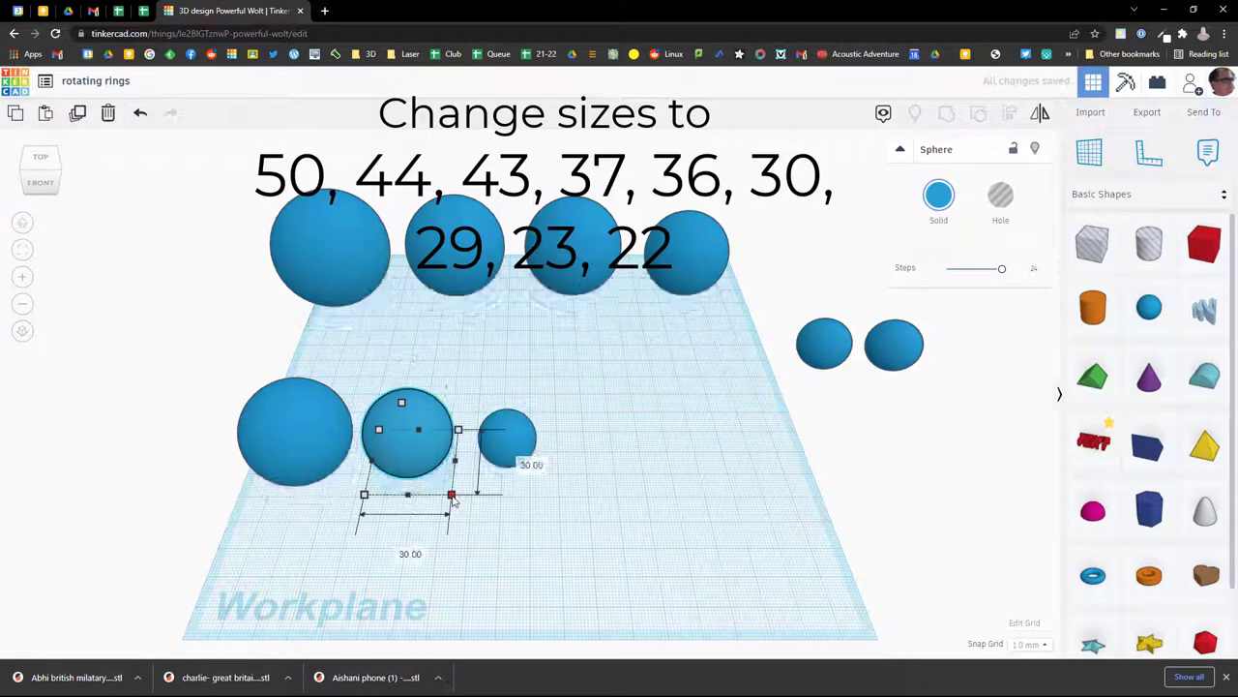
left_click(522, 438)
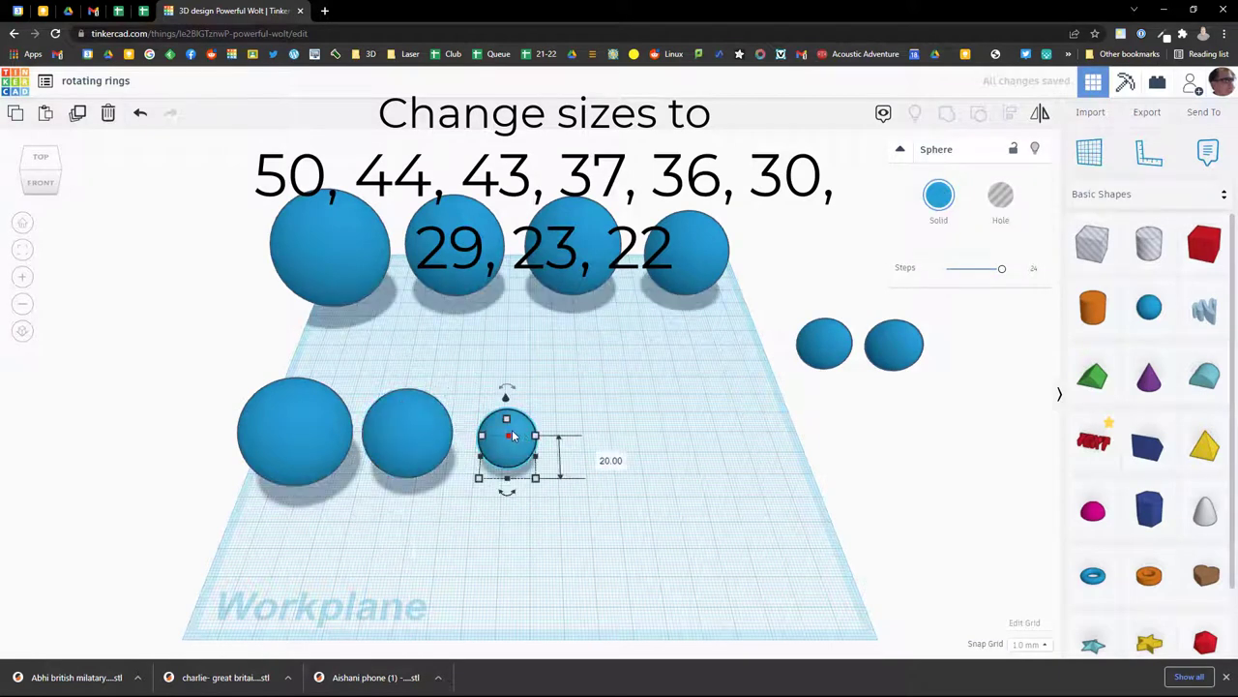
left_click_drag(538, 482, 549, 503)
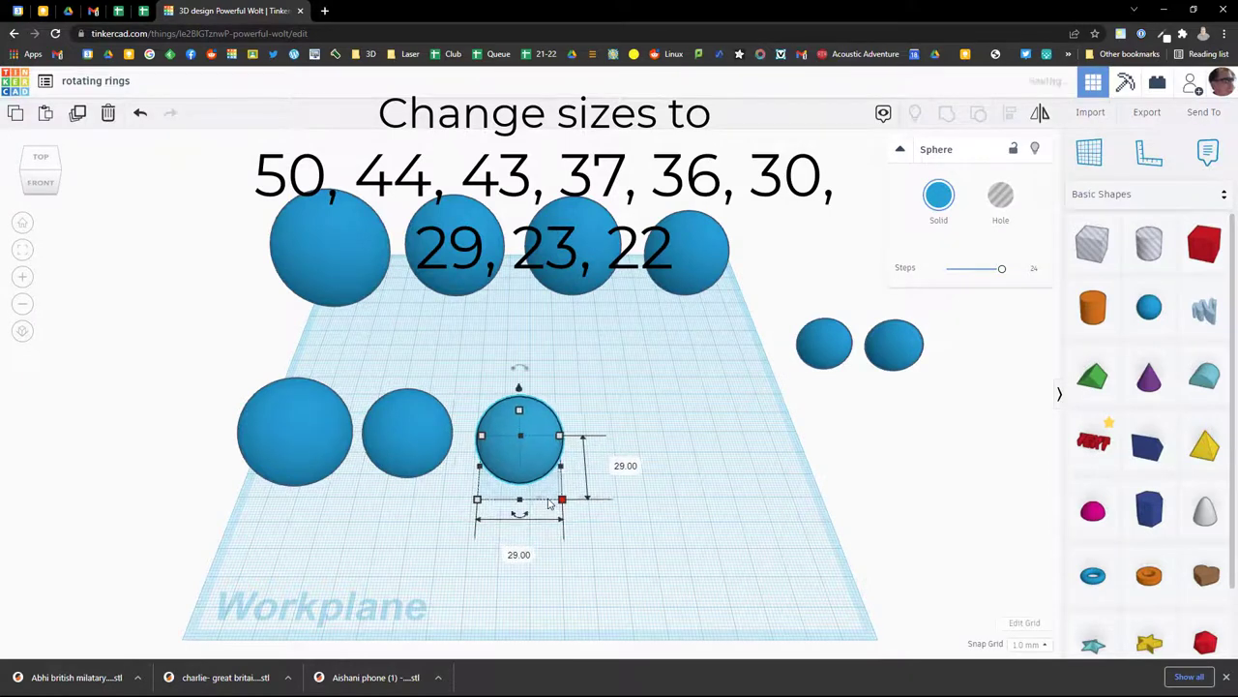
- Move the last two spheres to the end of the front row and scale them uniformly to 23 mm and 22 mm
left_click_drag(822, 358, 626, 457)
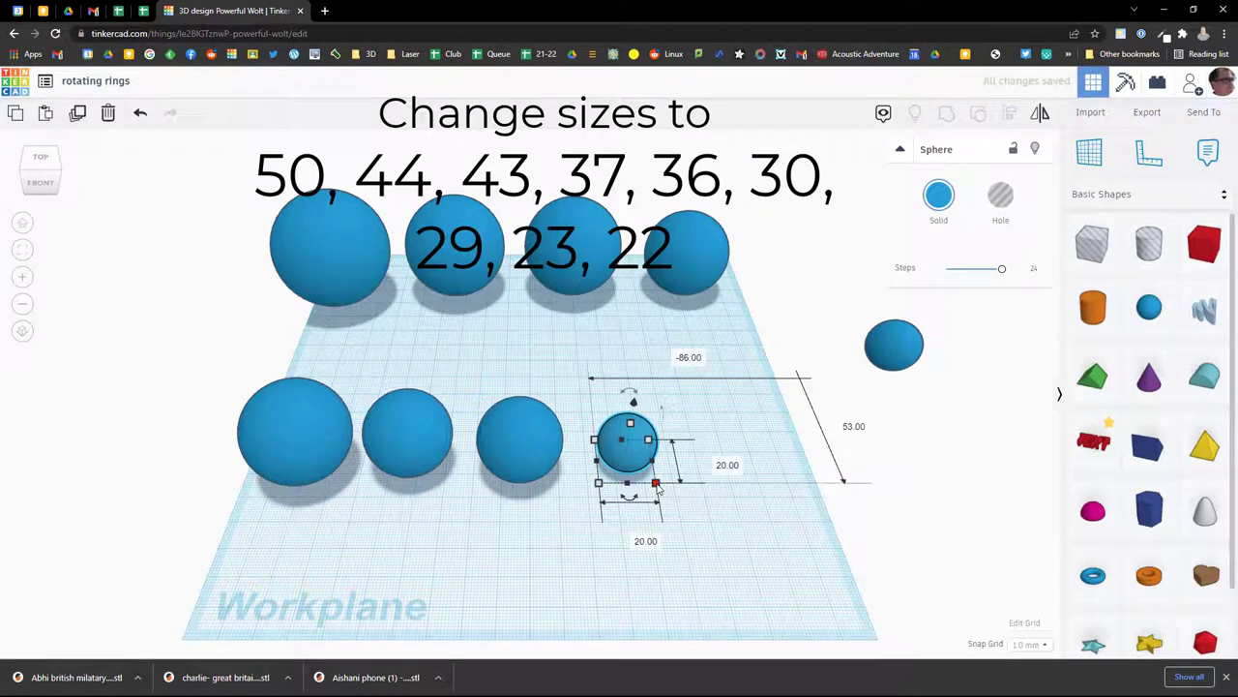
mouse_move(658, 488)
left_mouse_down()
mouse_move(664, 502)
mouse_move(664, 491)
left_mouse_up()
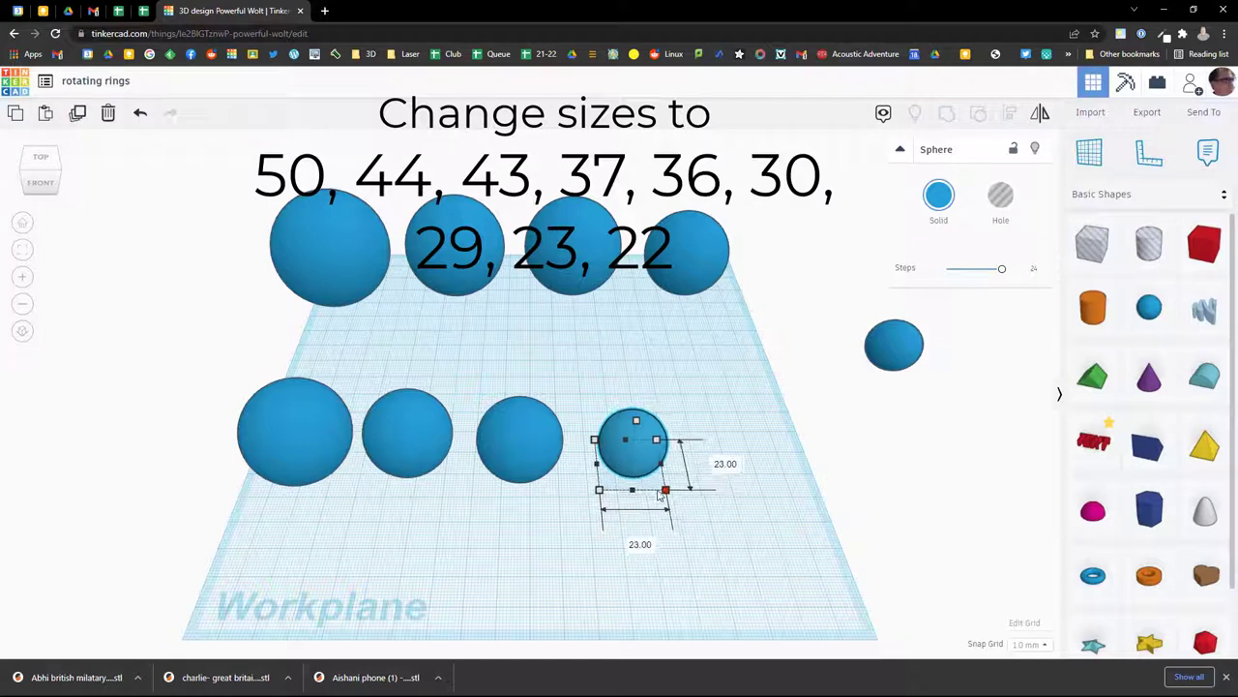
left_click_drag(894, 370, 742, 467)
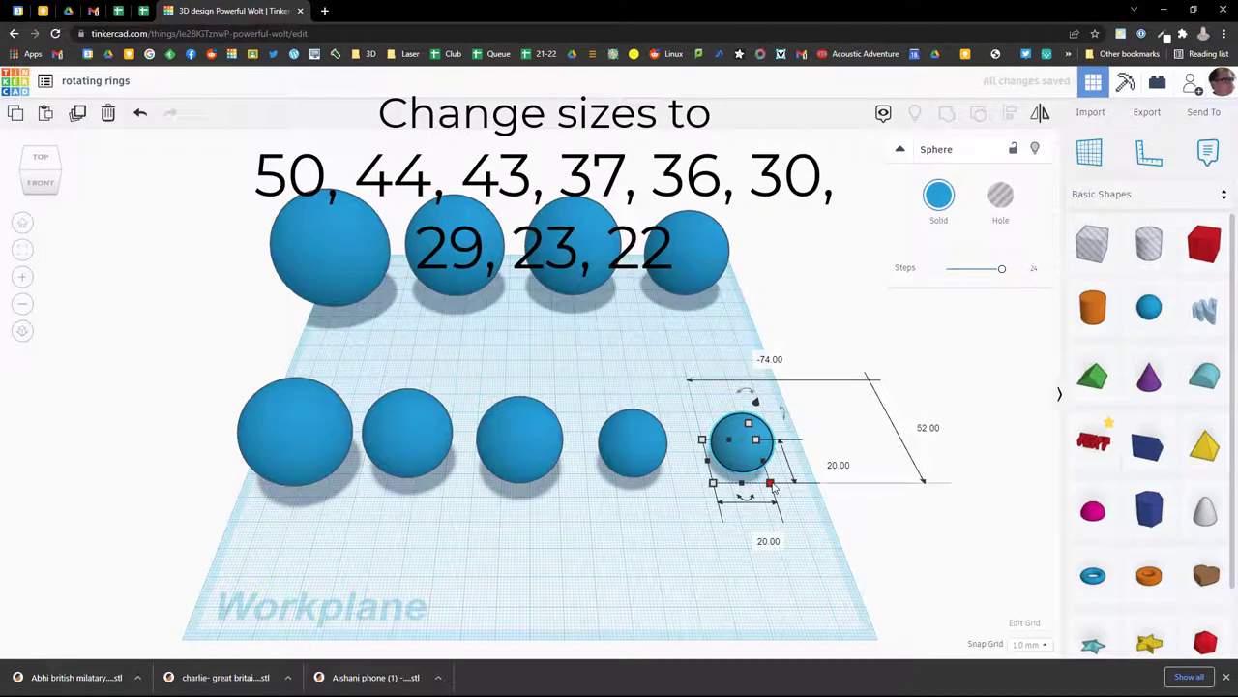
left_click_drag(773, 486, 775, 492)
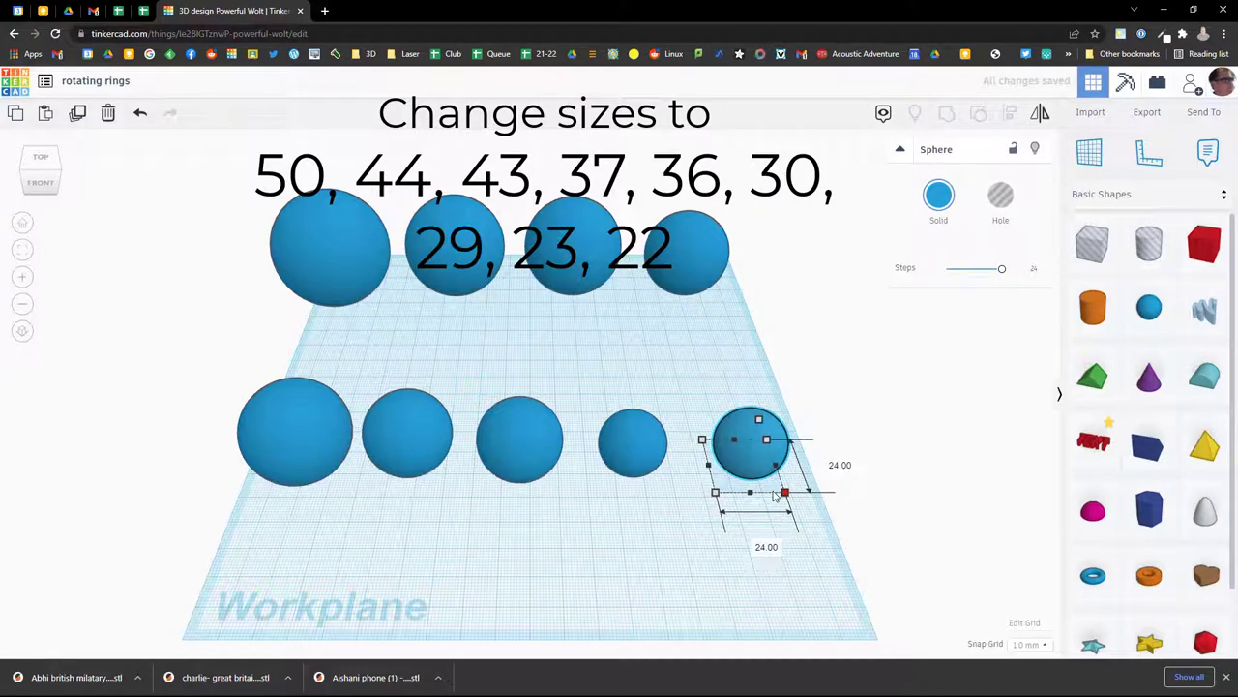
left_click_drag(774, 495, 774, 492)
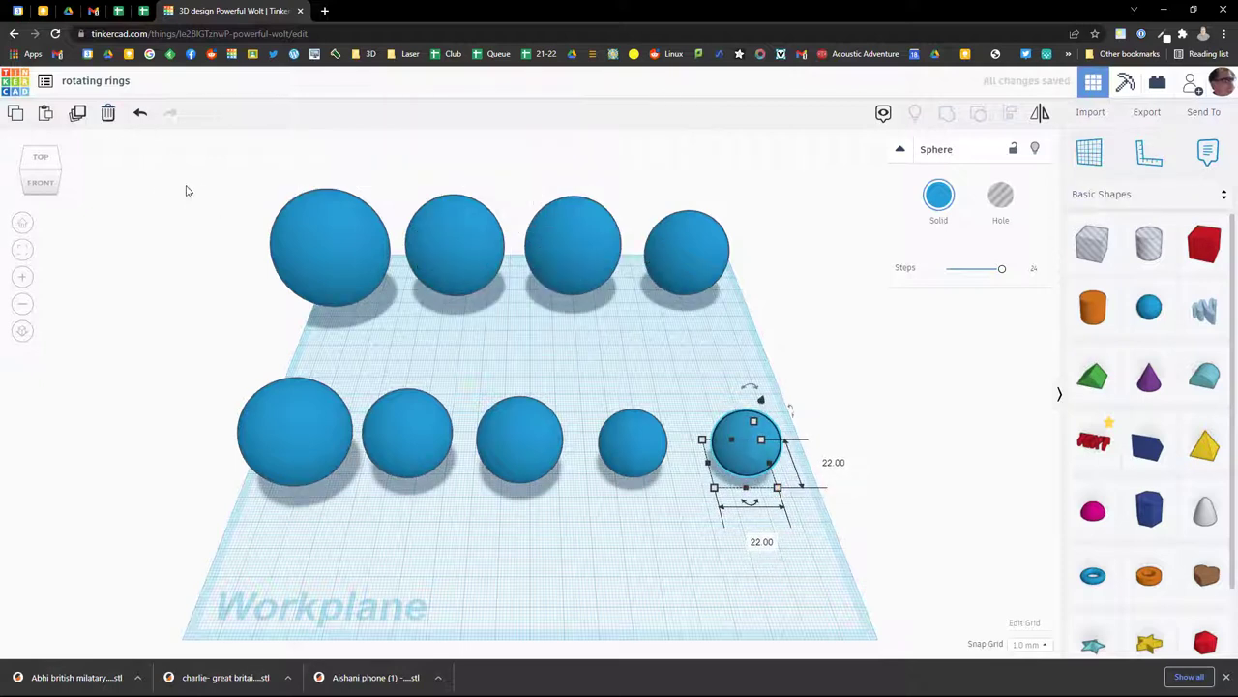
- Turn every other sphere, the 44, 37, 30 and 23 mm ones, into a hole
left_click(467, 250)
left_click(1002, 198)
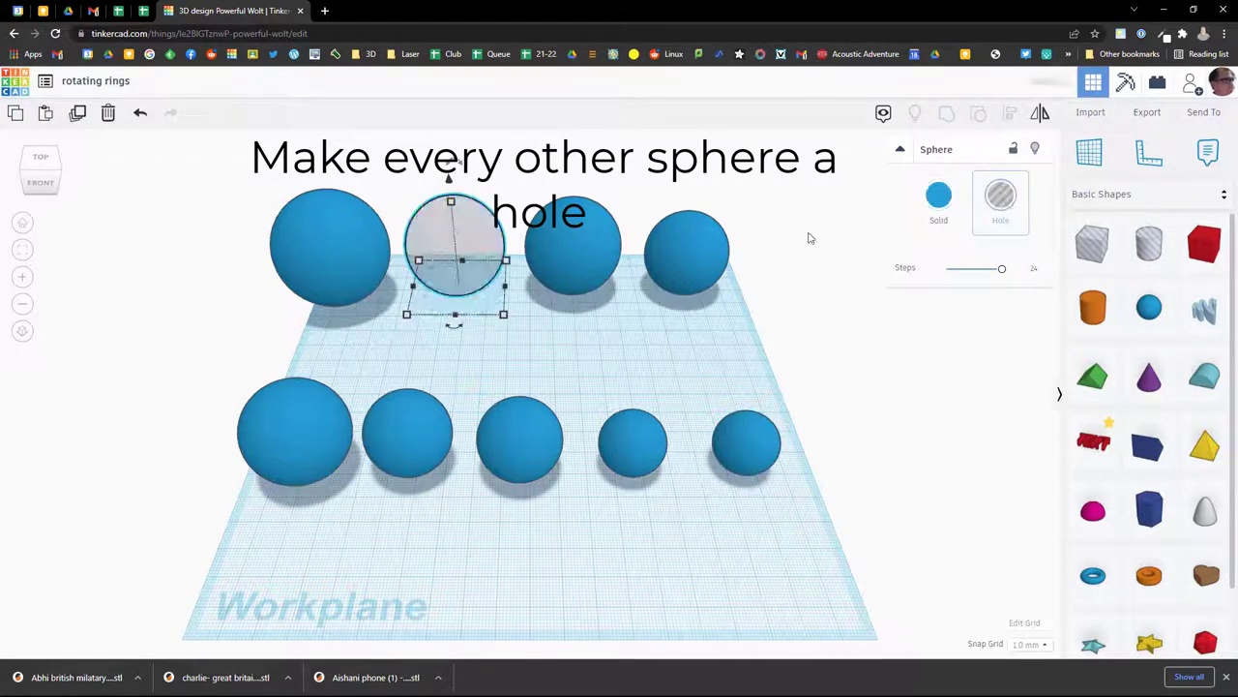
left_click(713, 264)
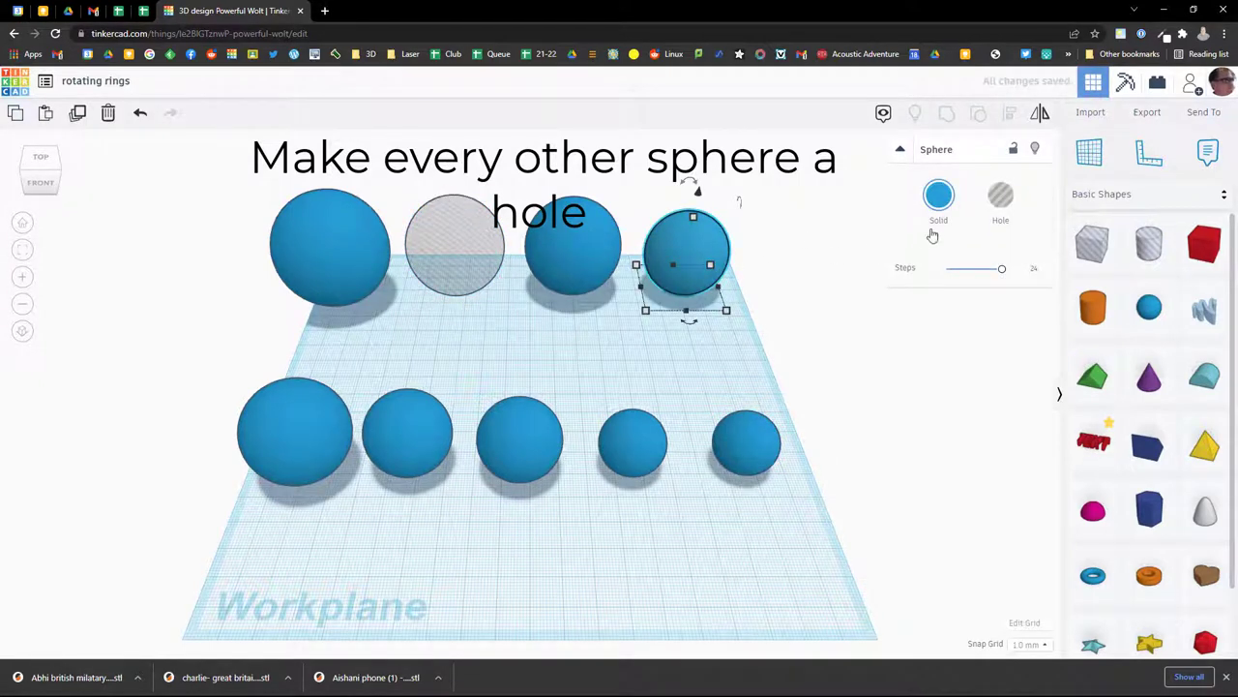
left_click(1003, 201)
left_click(425, 440)
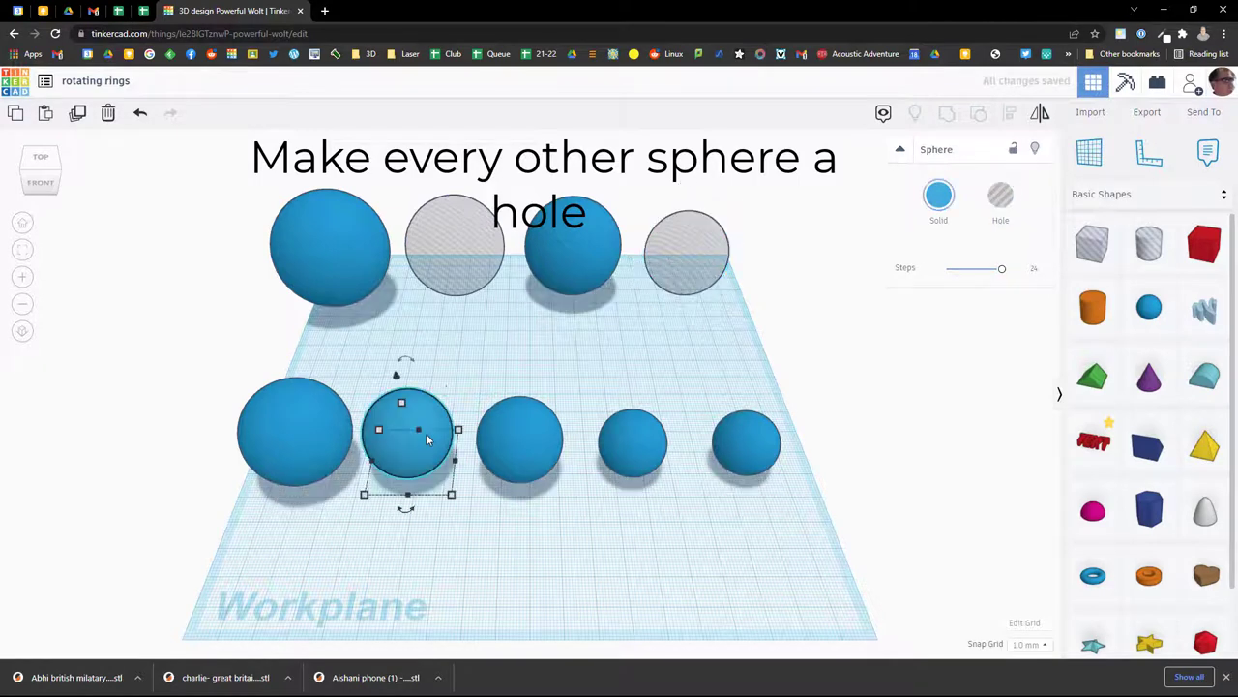
left_click(1002, 198)
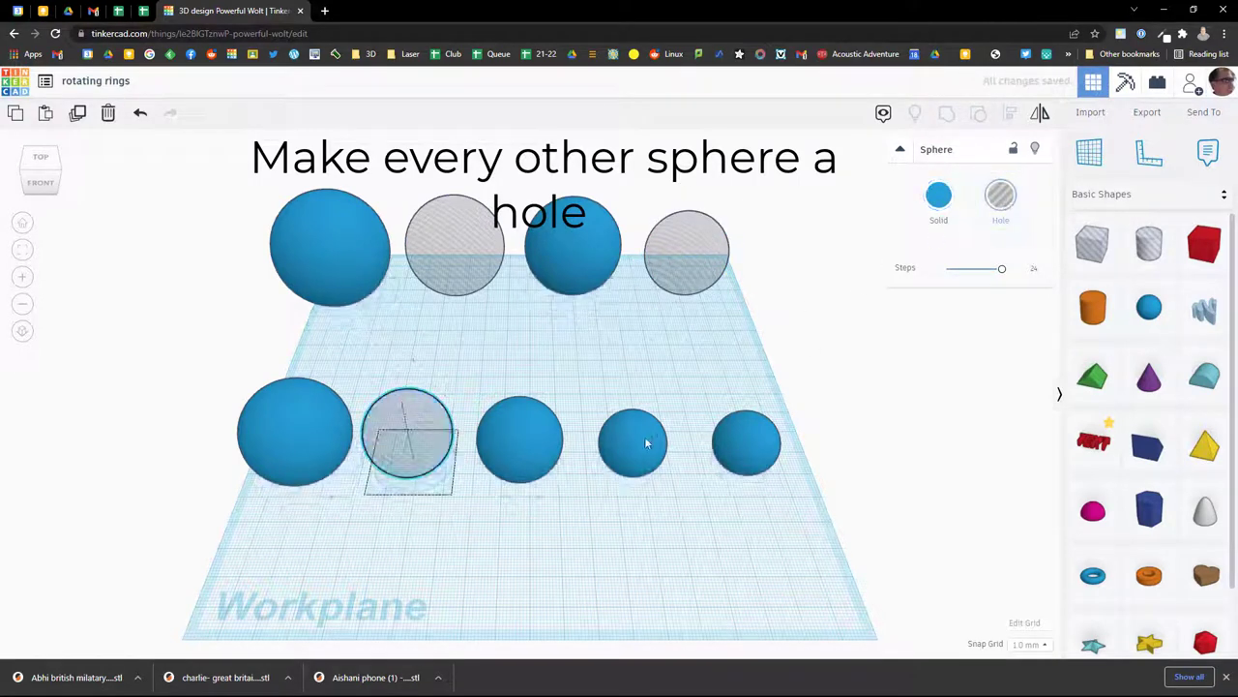
left_click(643, 443)
left_click(1002, 201)
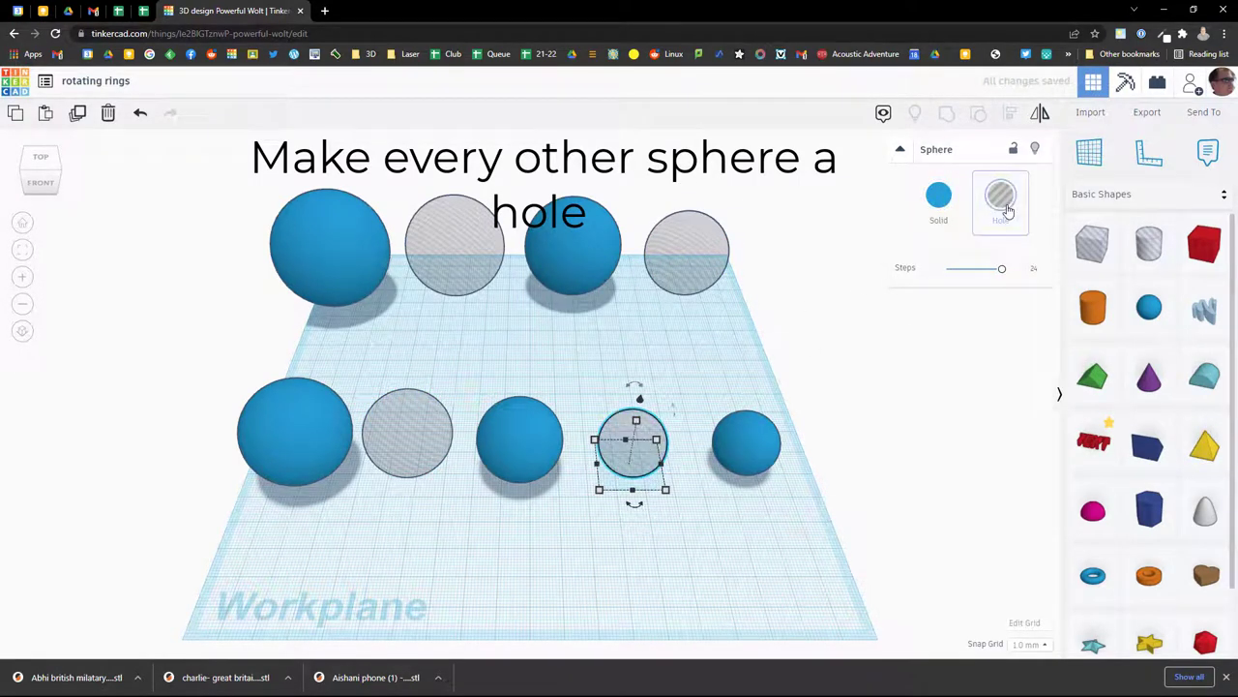
- Align the 50 mm solid sphere and the 44 mm hole sphere to their centers on all three axes
left_click(280, 73)
left_click_drag(313, 172, 472, 338)
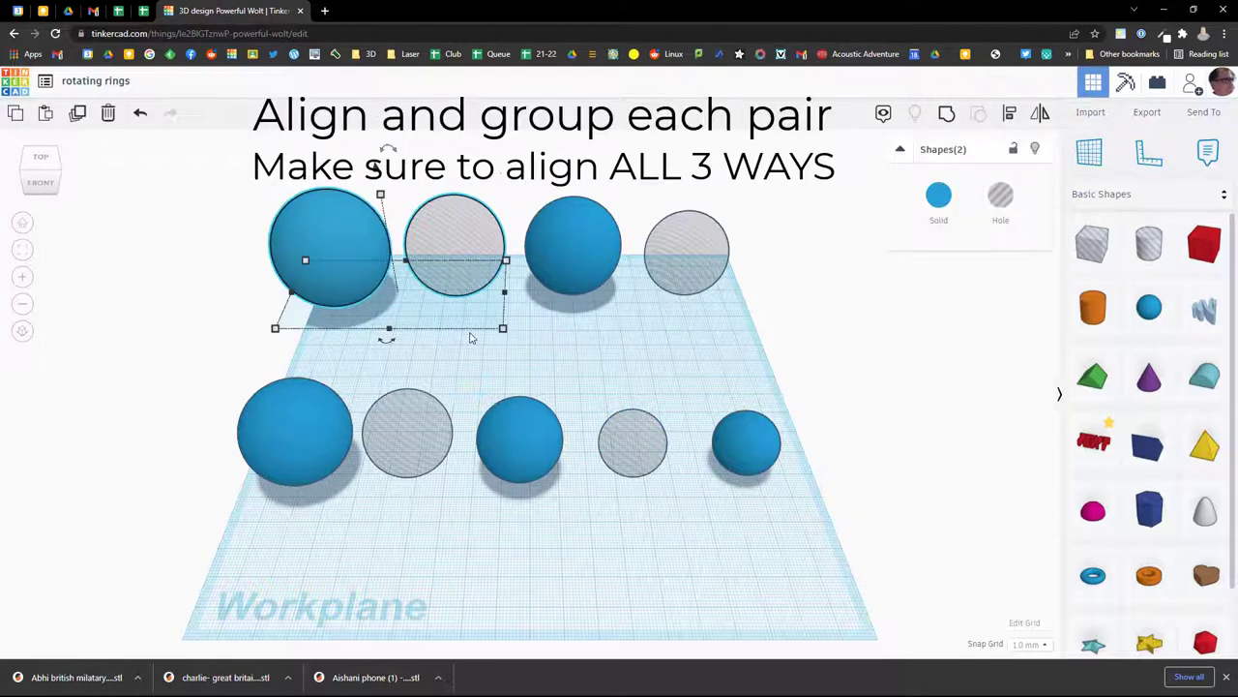
left_click(1009, 113)
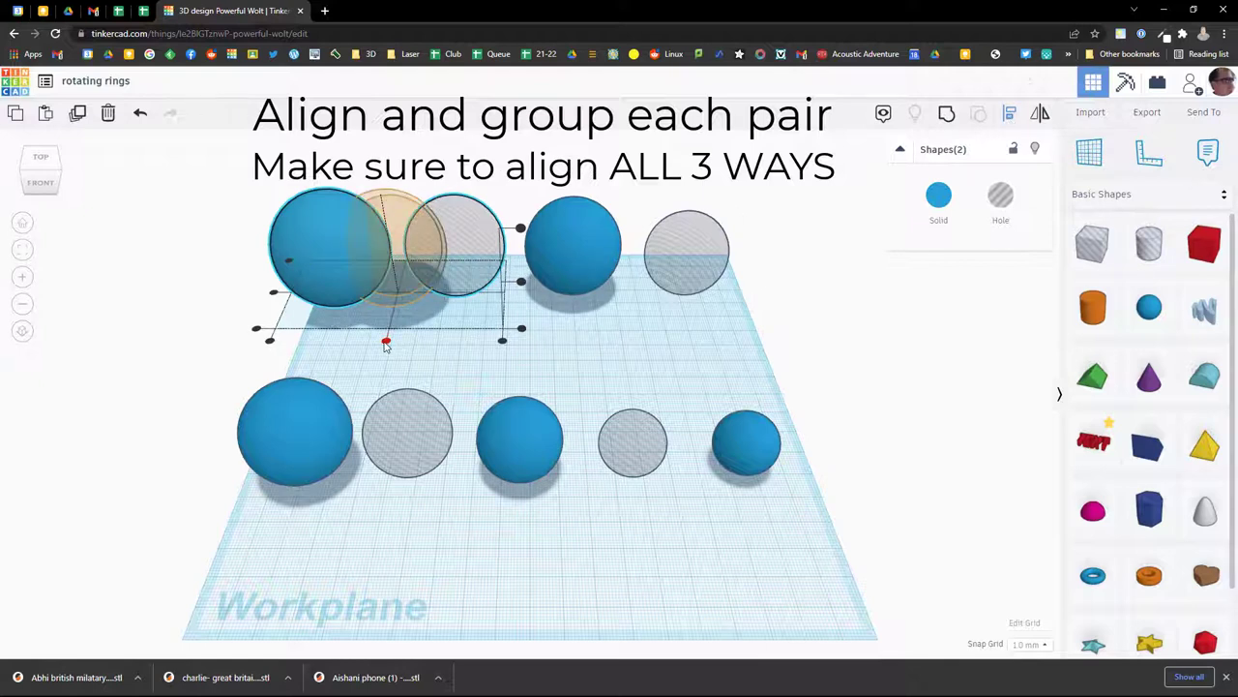
left_click(386, 343)
left_click(327, 295)
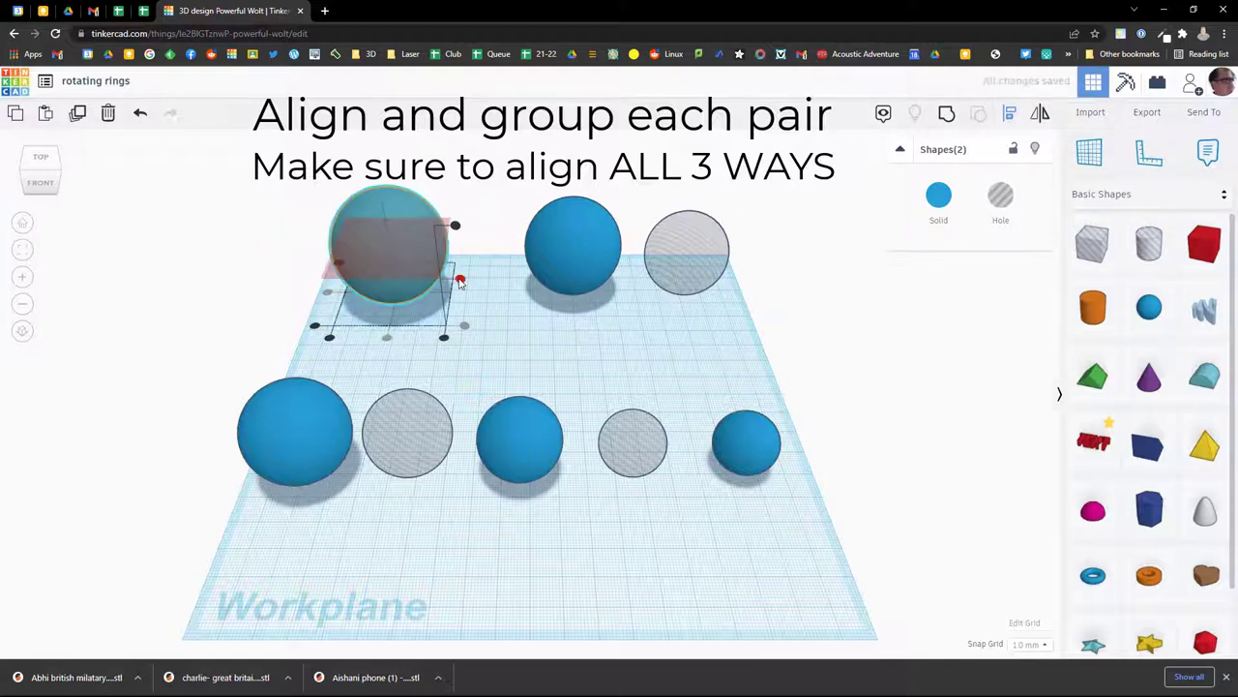
left_click(461, 281)
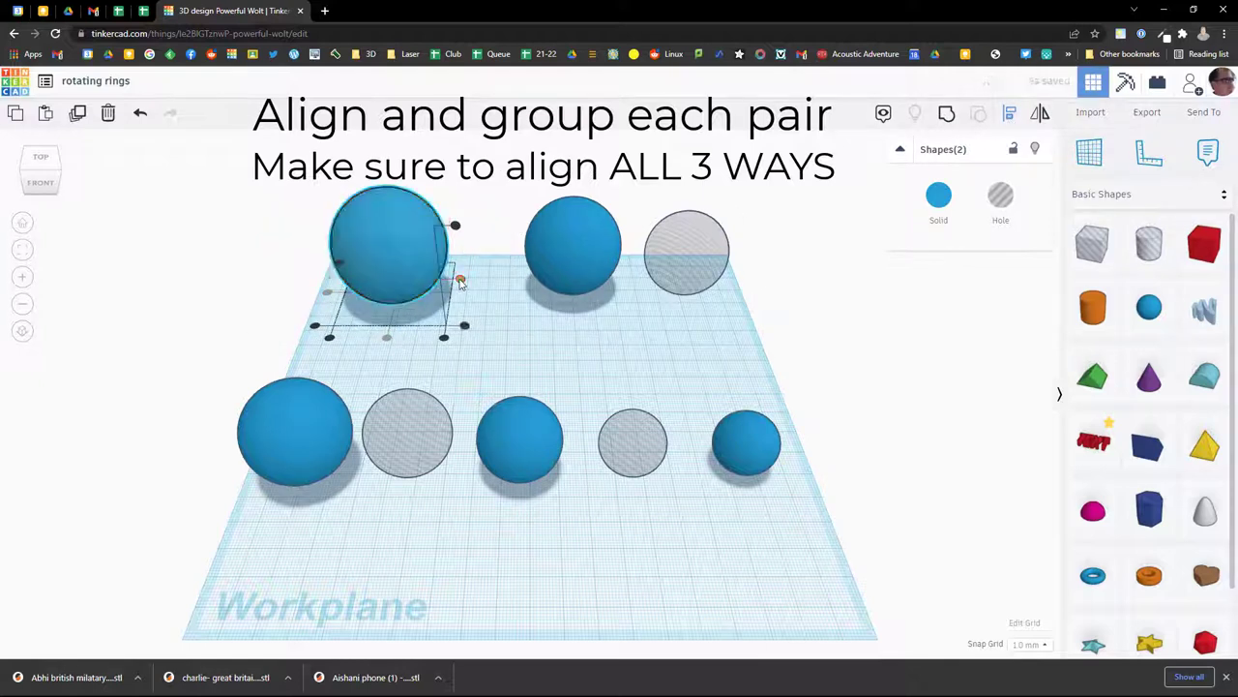
- Group the centered 50 mm sphere and its hole, and make the resulting shell transparent
left_click(947, 113)
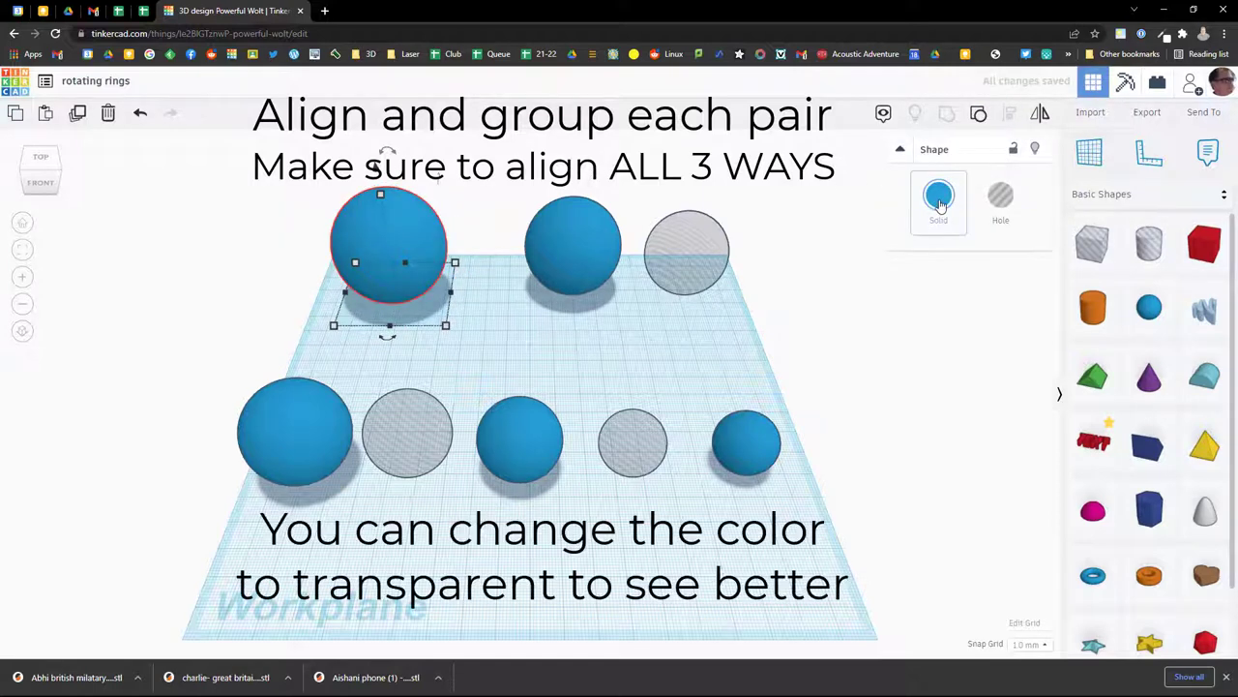
left_click(938, 195)
left_click(1134, 373)
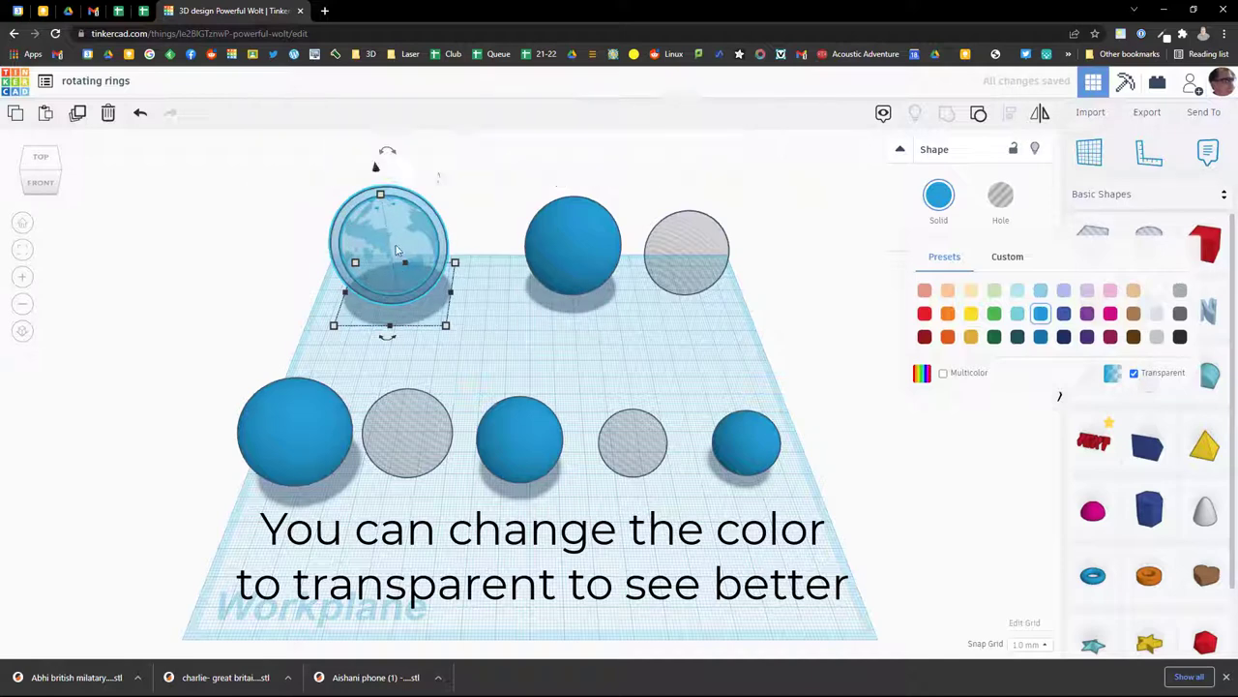
- Align the 43 mm solid sphere and the 37 mm hole sphere to their centers on all three axes
left_click_drag(527, 175, 751, 319)
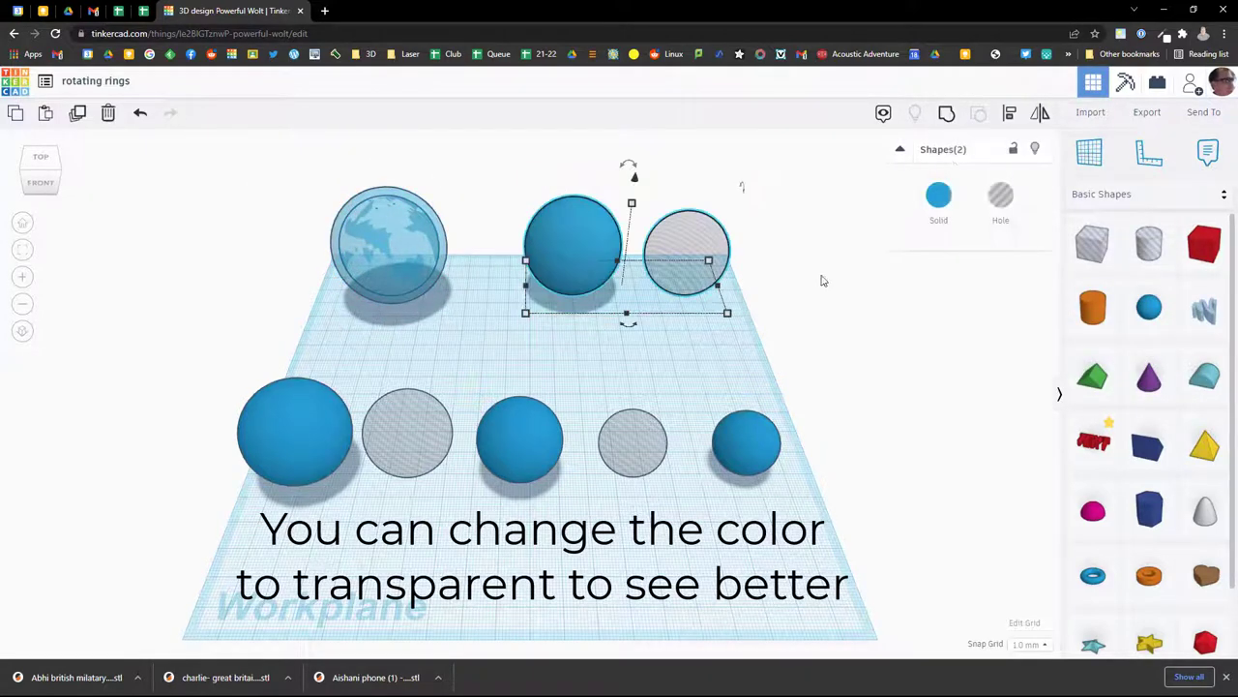
left_click(1010, 113)
left_click(629, 324)
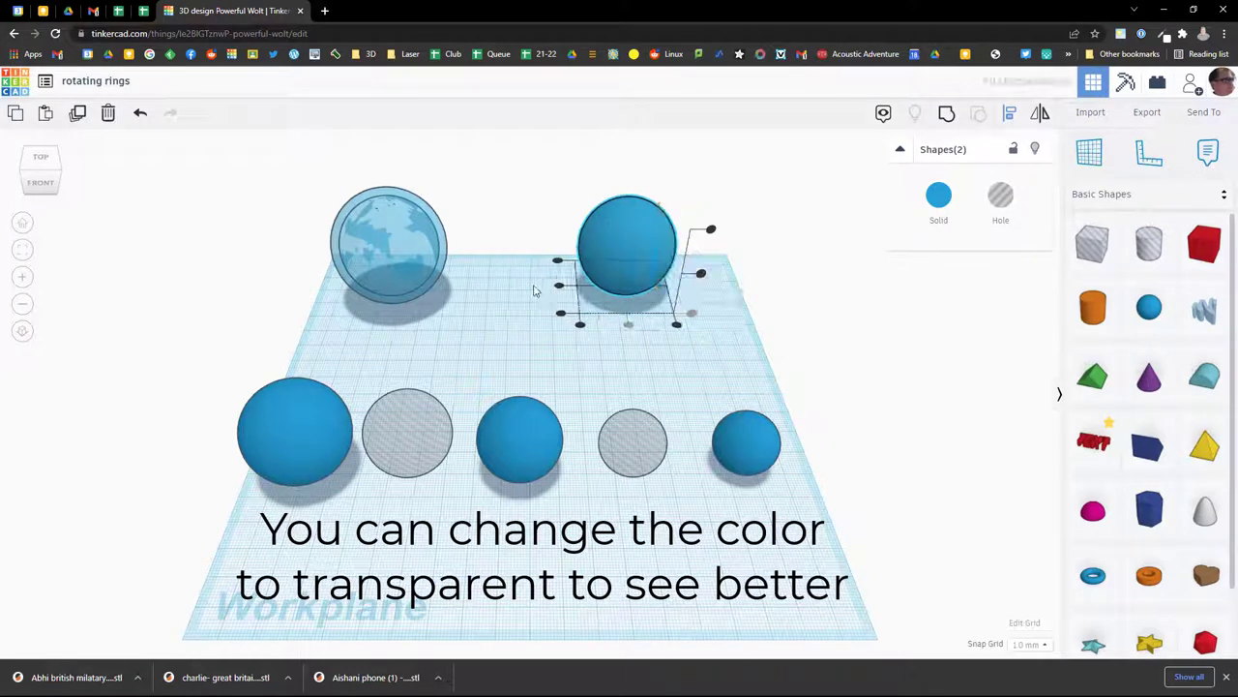
left_click(558, 285)
left_click(702, 274)
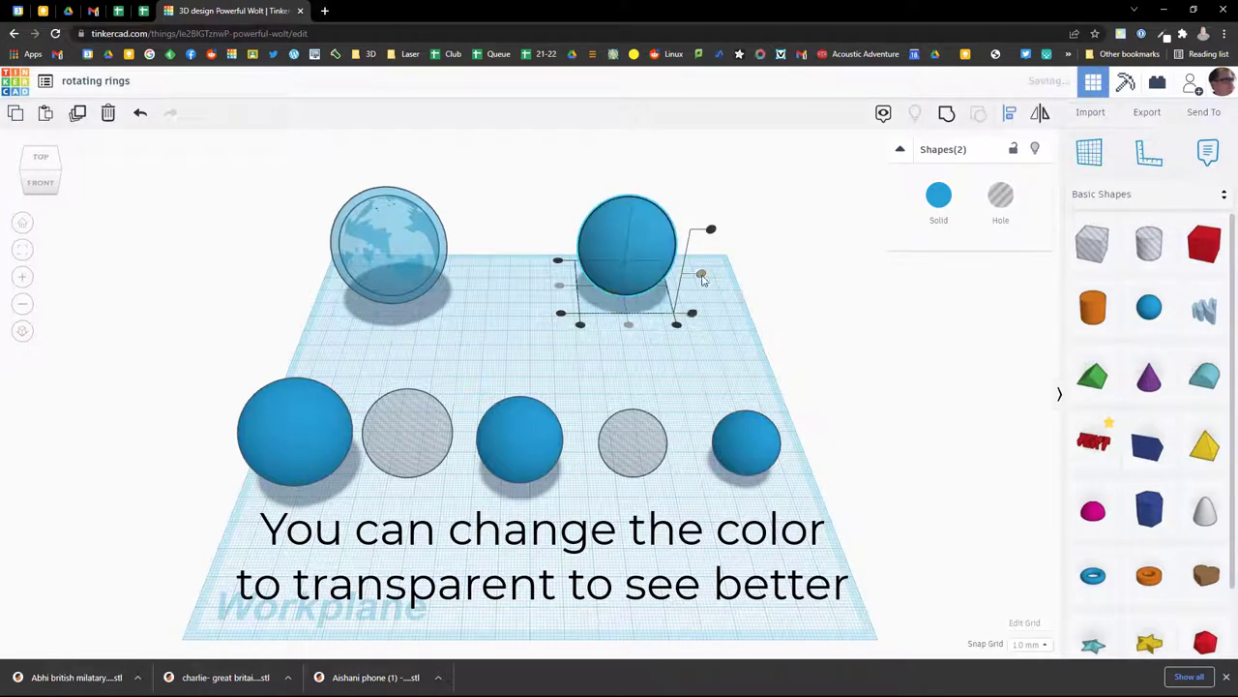
- Group the centered 43 mm sphere and its 37 mm hole, and make the resulting shell transparent
left_click(958, 130)
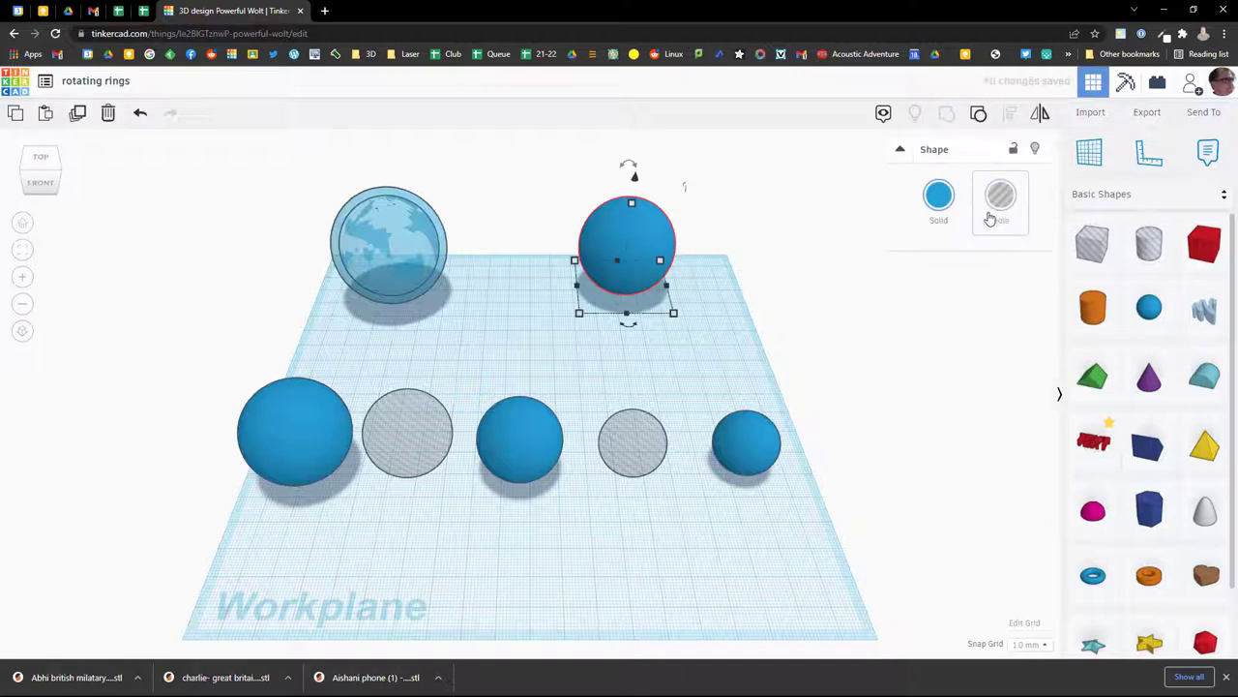
left_click(952, 207)
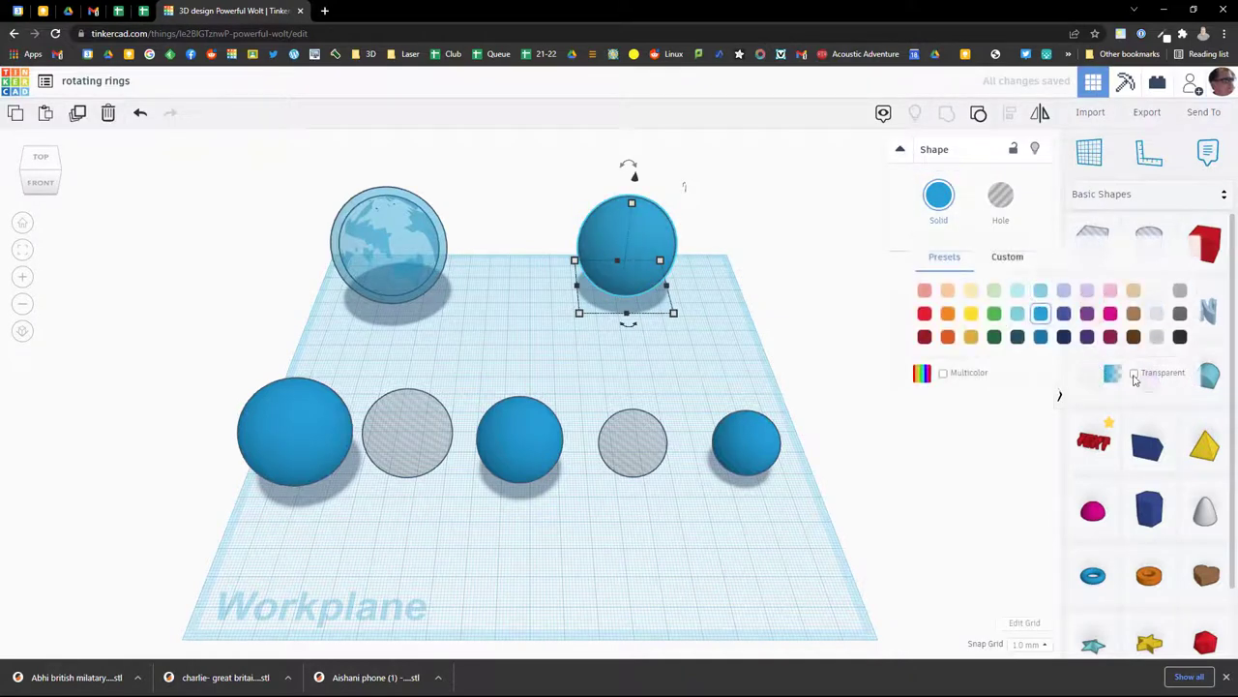
left_click(1135, 375)
- Align the 30 mm hole sphere and the larger solid sphere beside it to their centers on all three axes
left_click_drag(254, 359, 459, 501)
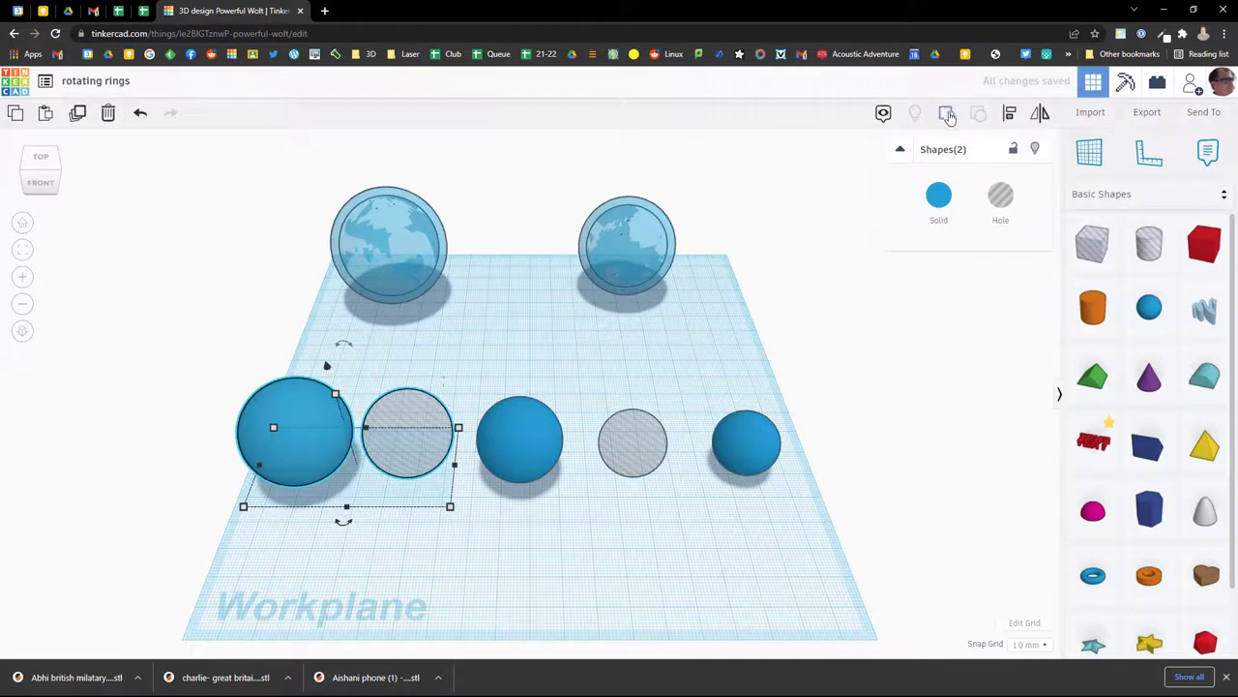
left_click(355, 468)
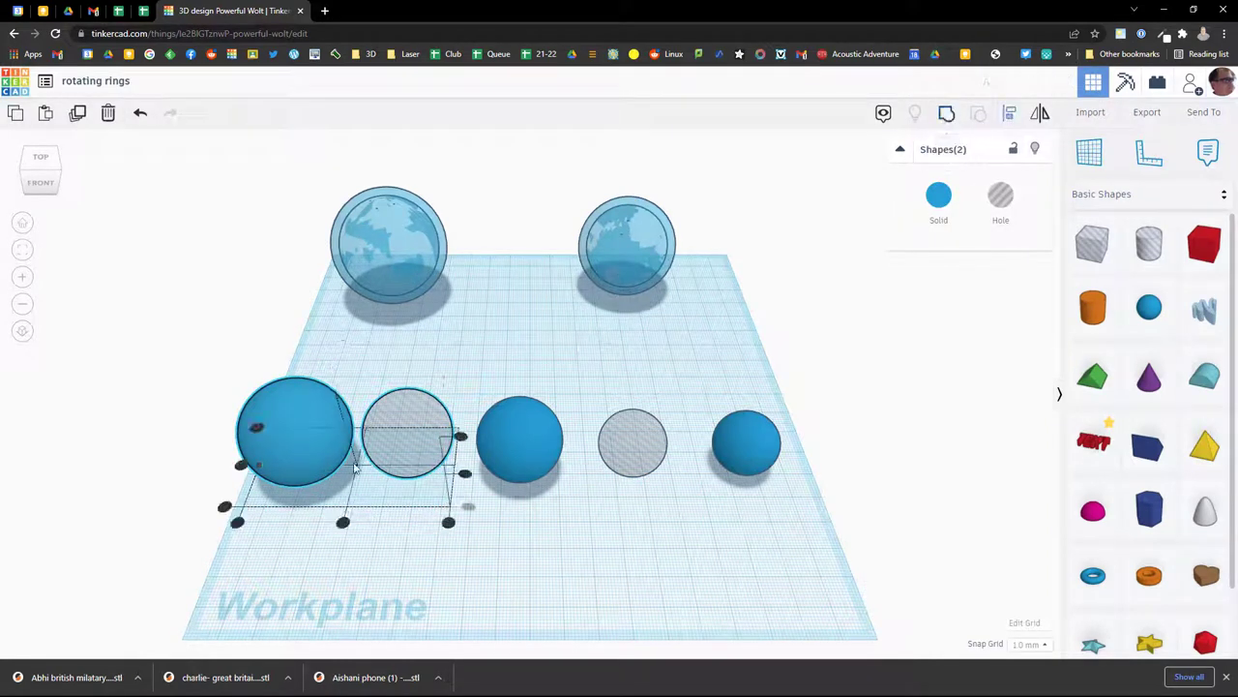
left_click(343, 523)
left_click(287, 467)
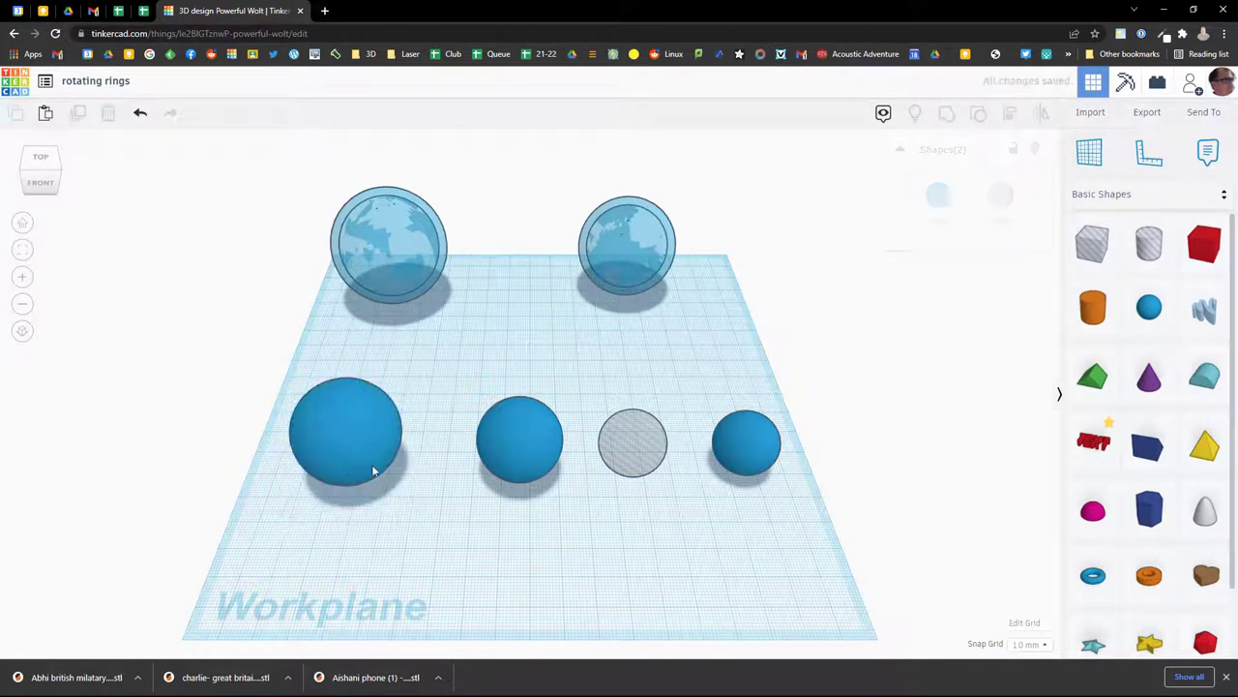
left_click_drag(244, 353, 413, 528)
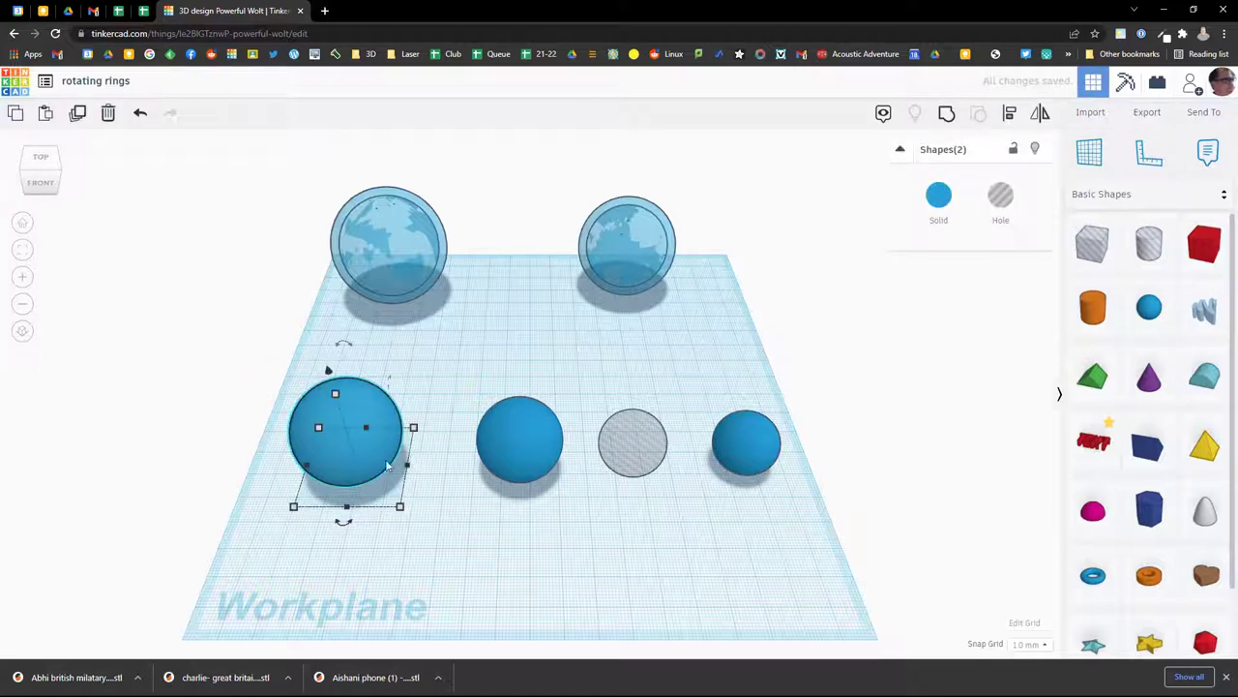
key("l")
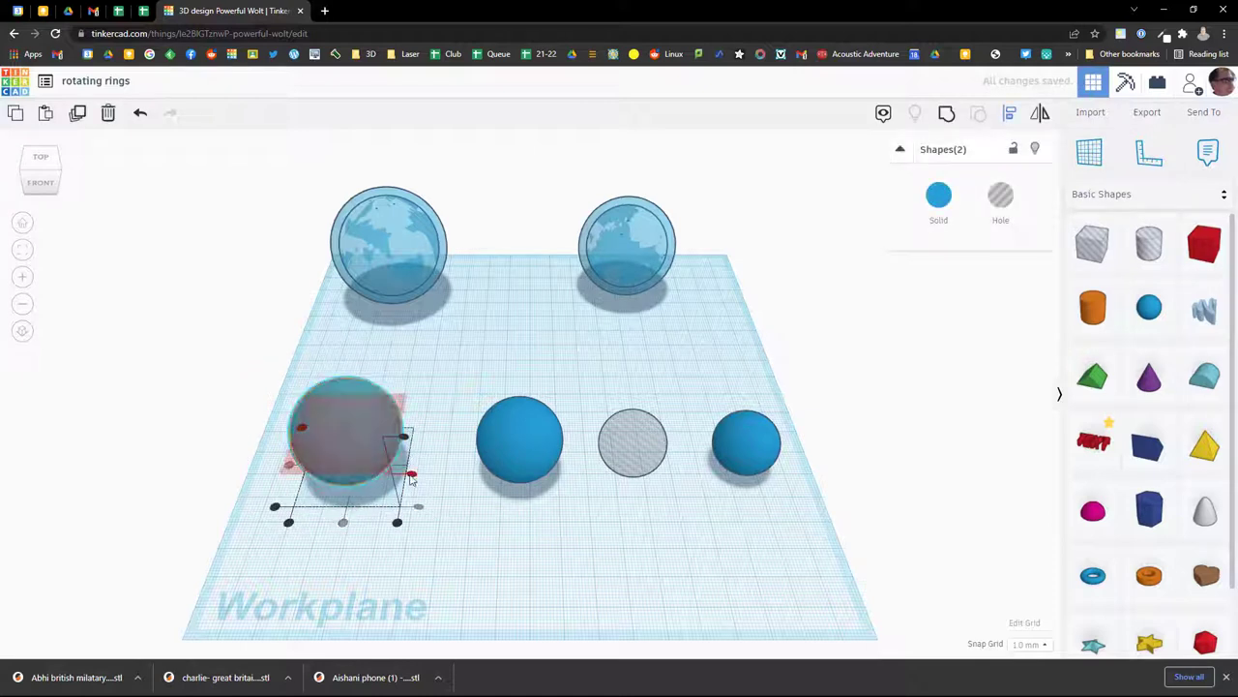
- Group the centered solid sphere with its 30 mm hole, and make the resulting shell transparent
left_click(947, 113)
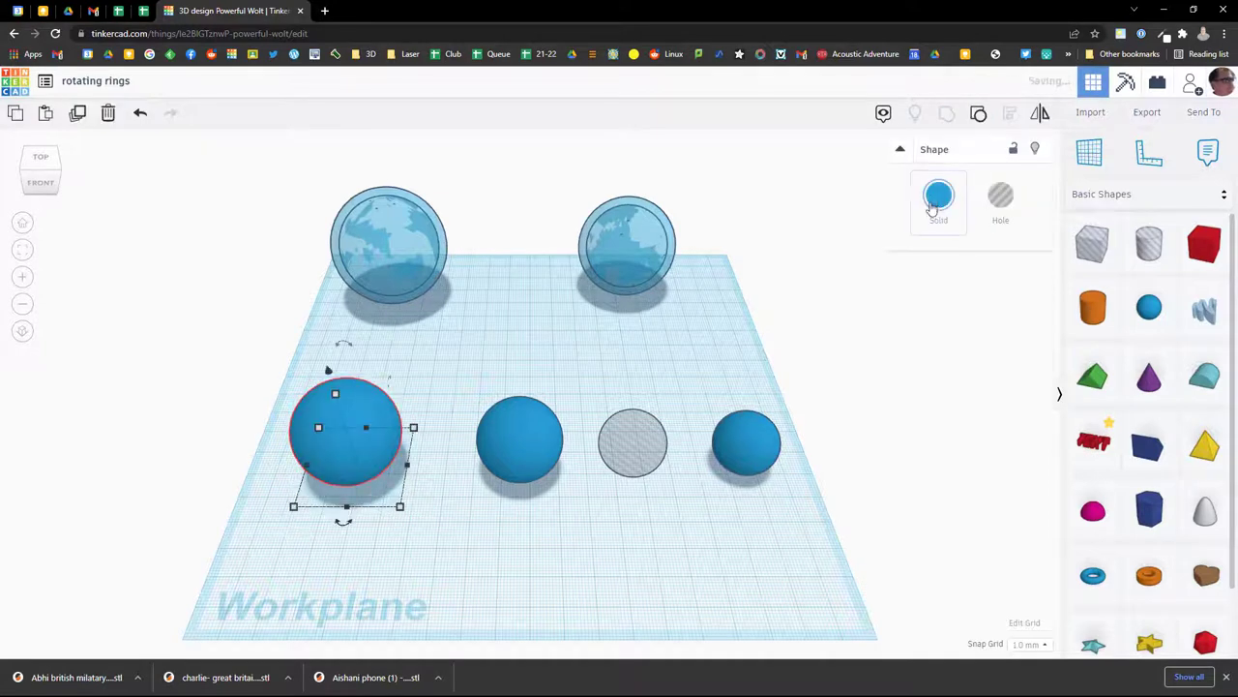
left_click(938, 195)
left_click(1134, 373)
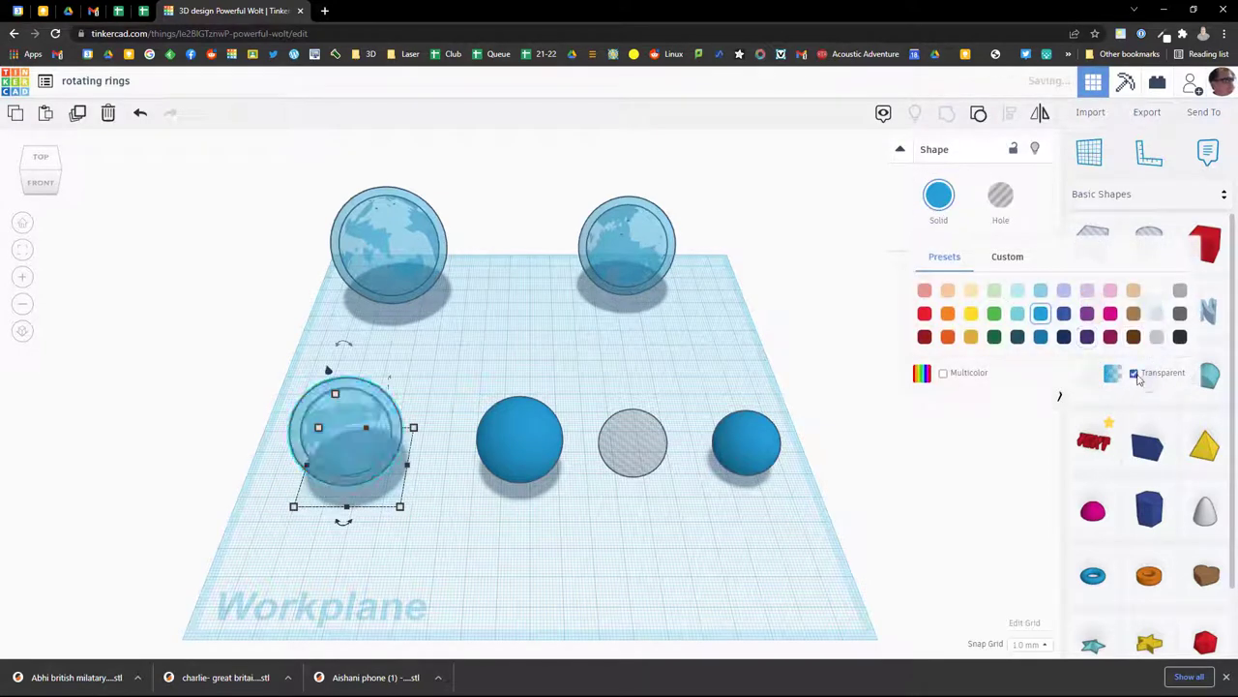
- Align the 23 mm hole sphere and the slightly larger solid sphere to their centers on all axes, and group them
left_click_drag(478, 397, 652, 503)
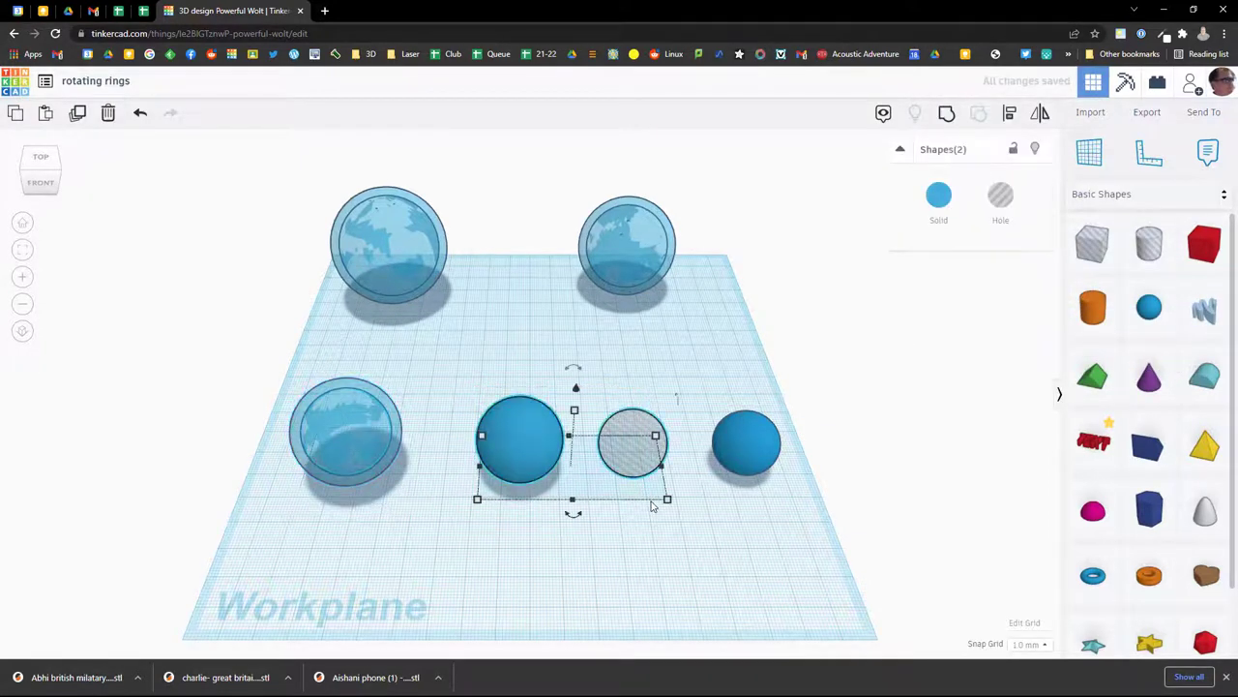
left_click(573, 514)
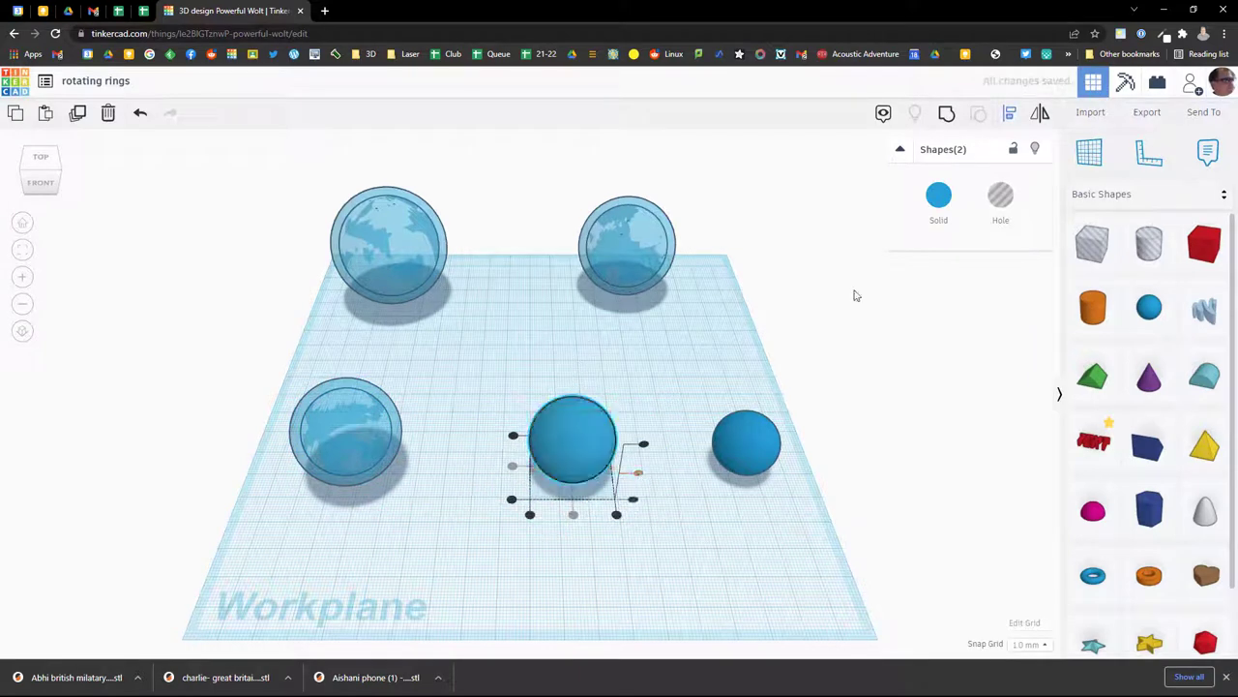
left_click(946, 113)
- Make the shell grouped from the 23 mm hole transparent and deselect it
left_click(937, 199)
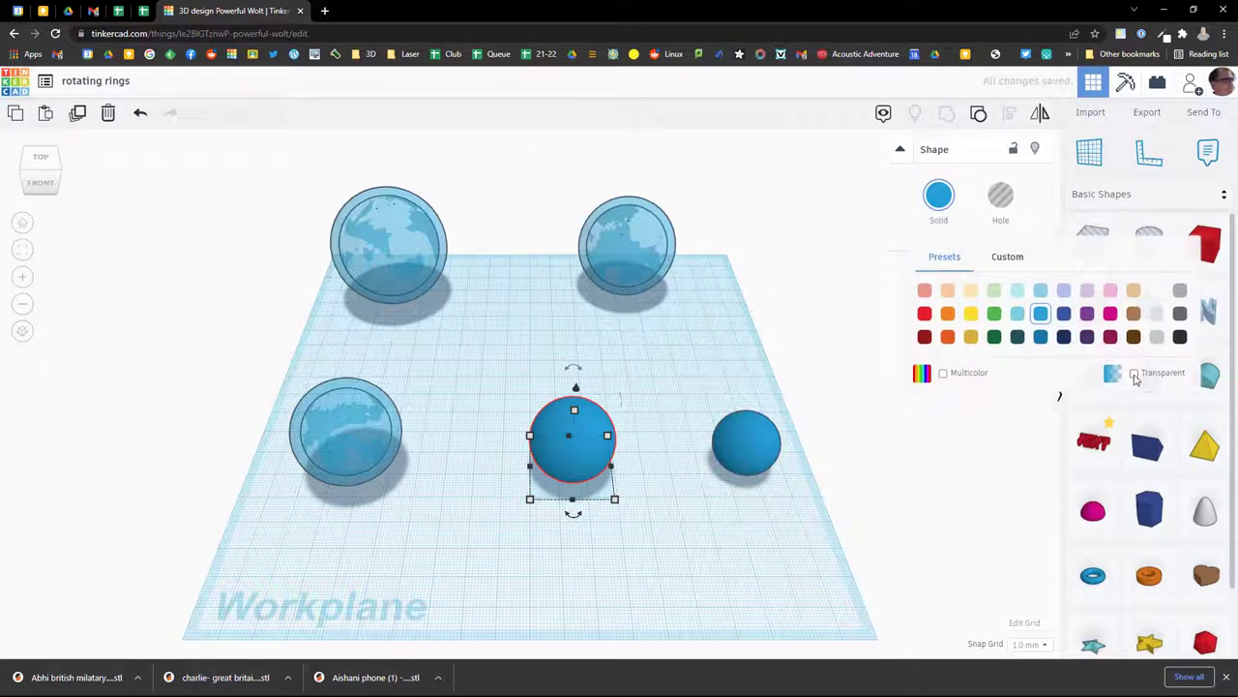
left_click(1135, 375)
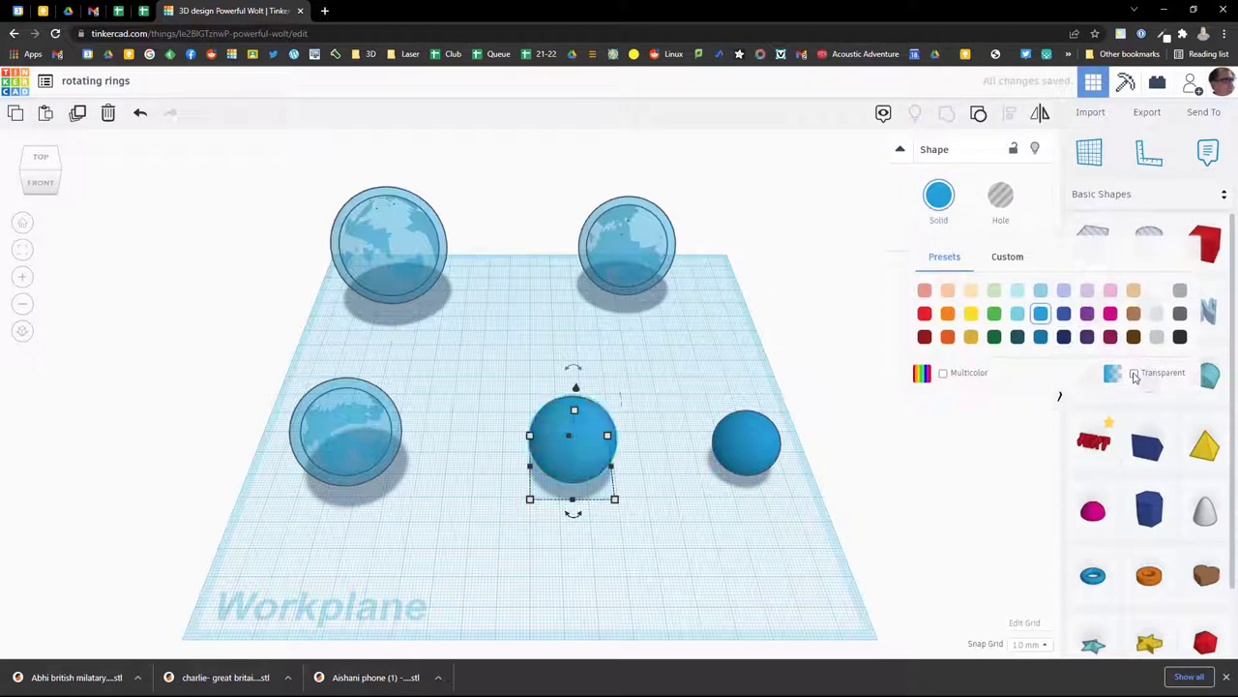
left_click(641, 362)
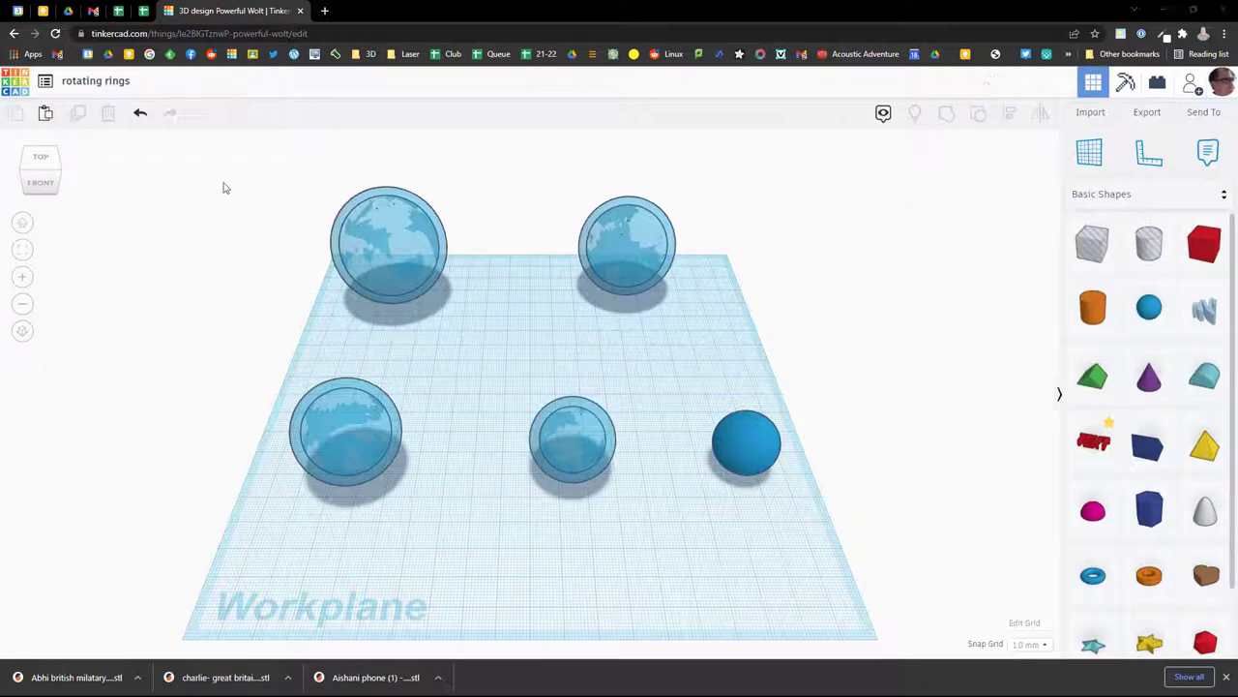
- Align the four shells and the smallest solid sphere to their common center on all three axes
left_click_drag(223, 186, 817, 553)
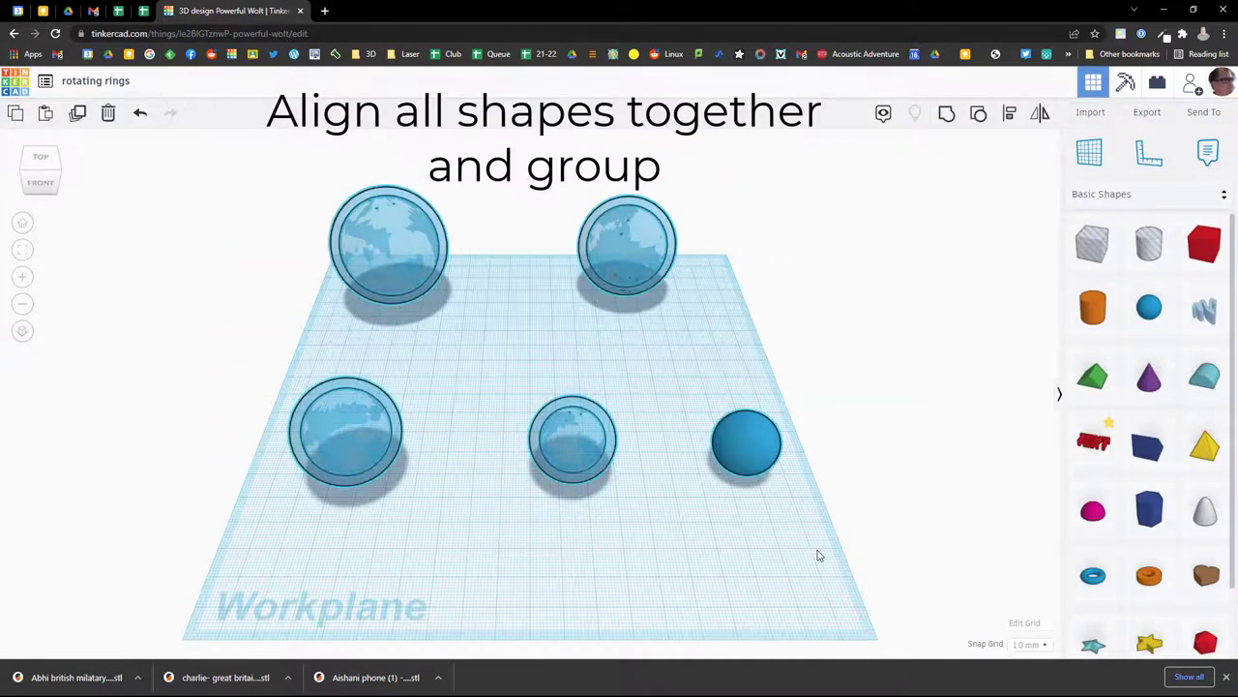
left_click(1009, 115)
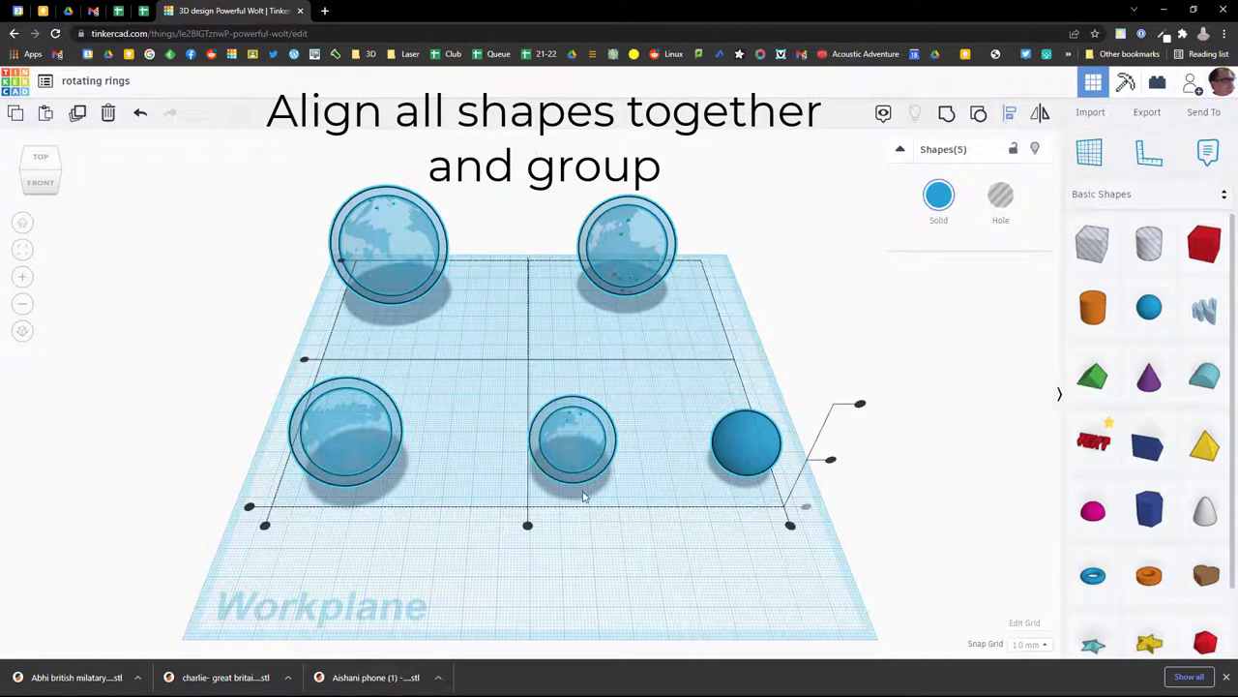
left_click(528, 524)
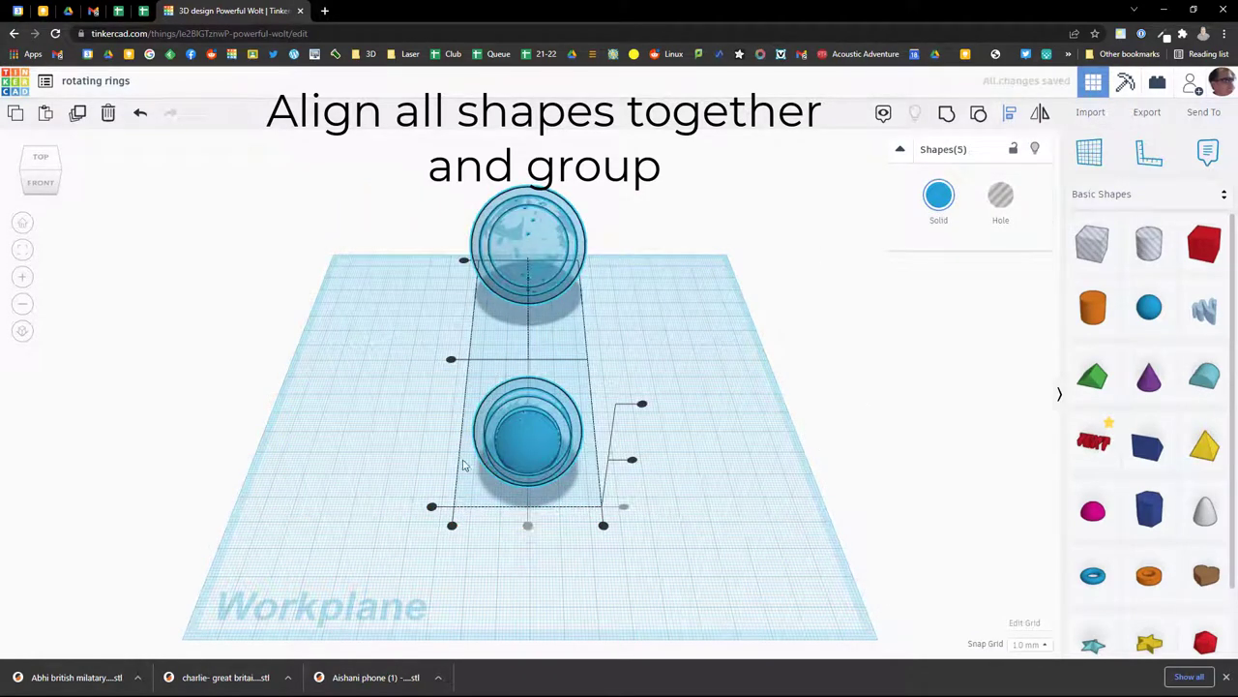
left_click(452, 359)
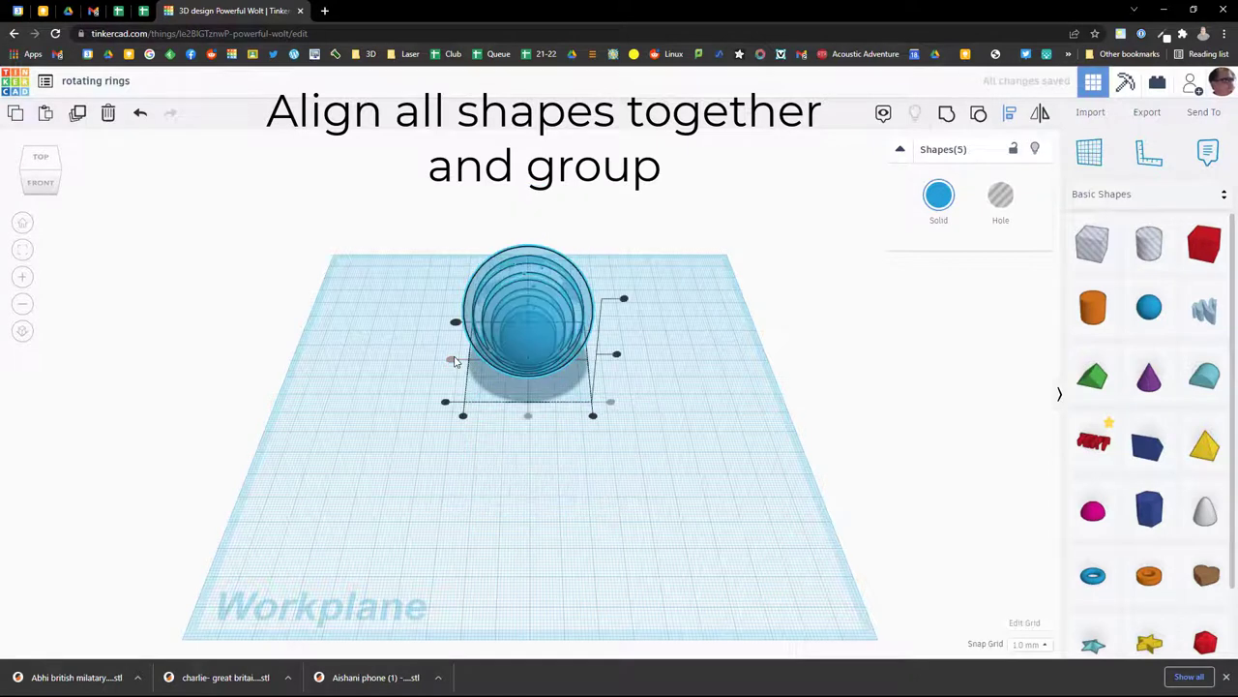
left_click(616, 355)
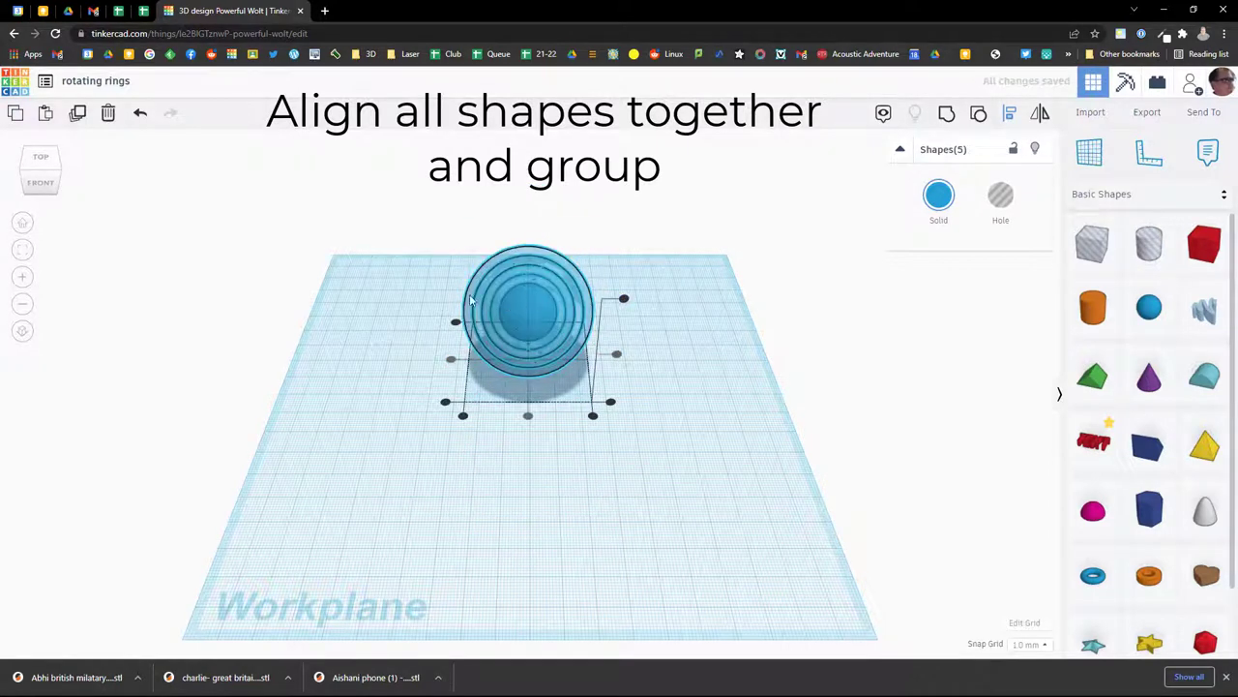
- Group the five concentric shapes into one object and make it transparent
left_click(949, 116)
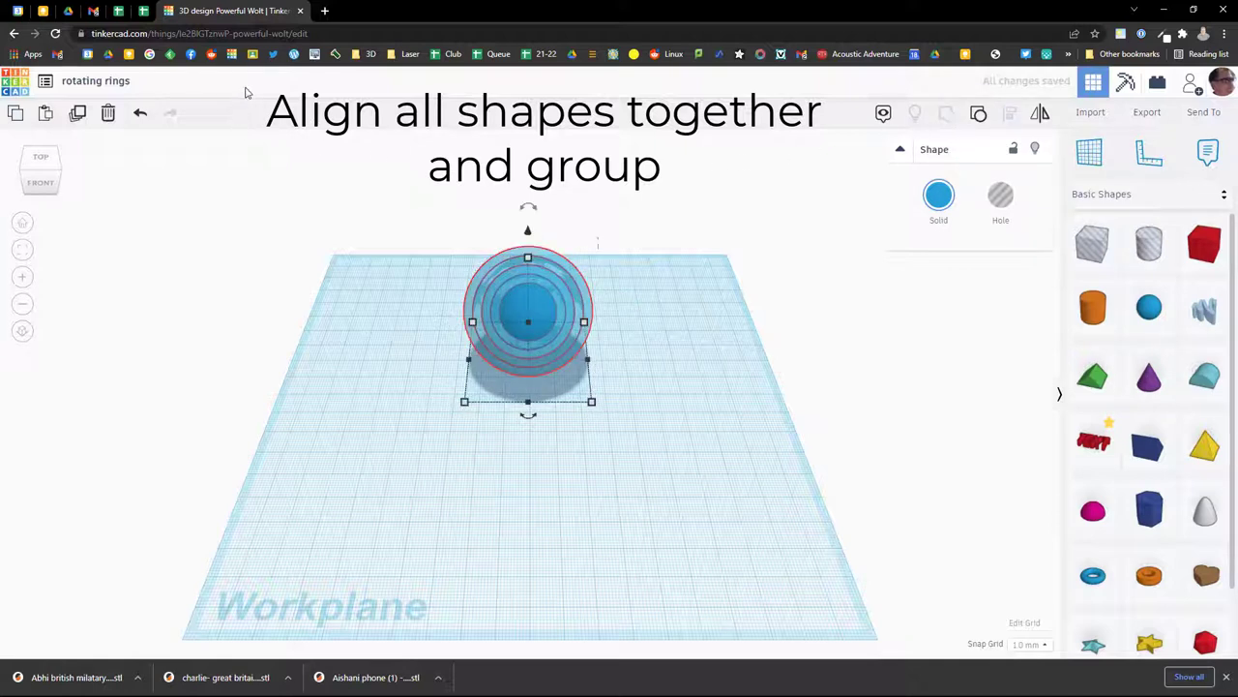
left_click(938, 199)
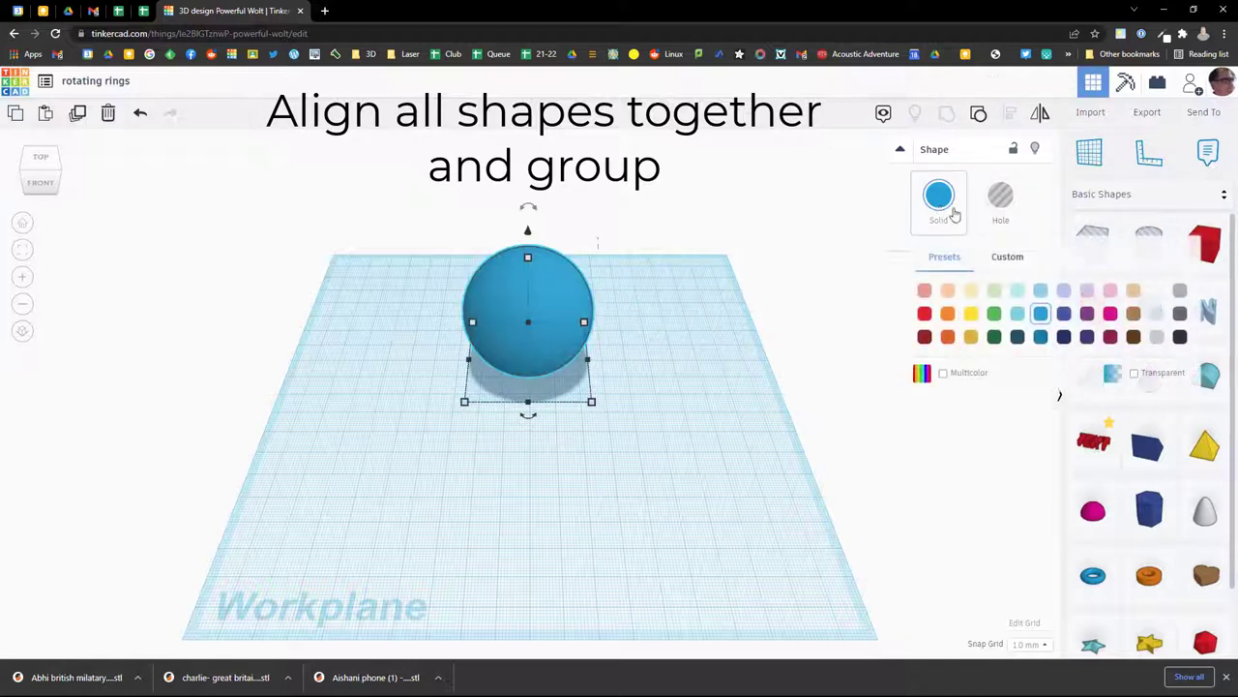
left_click(1136, 374)
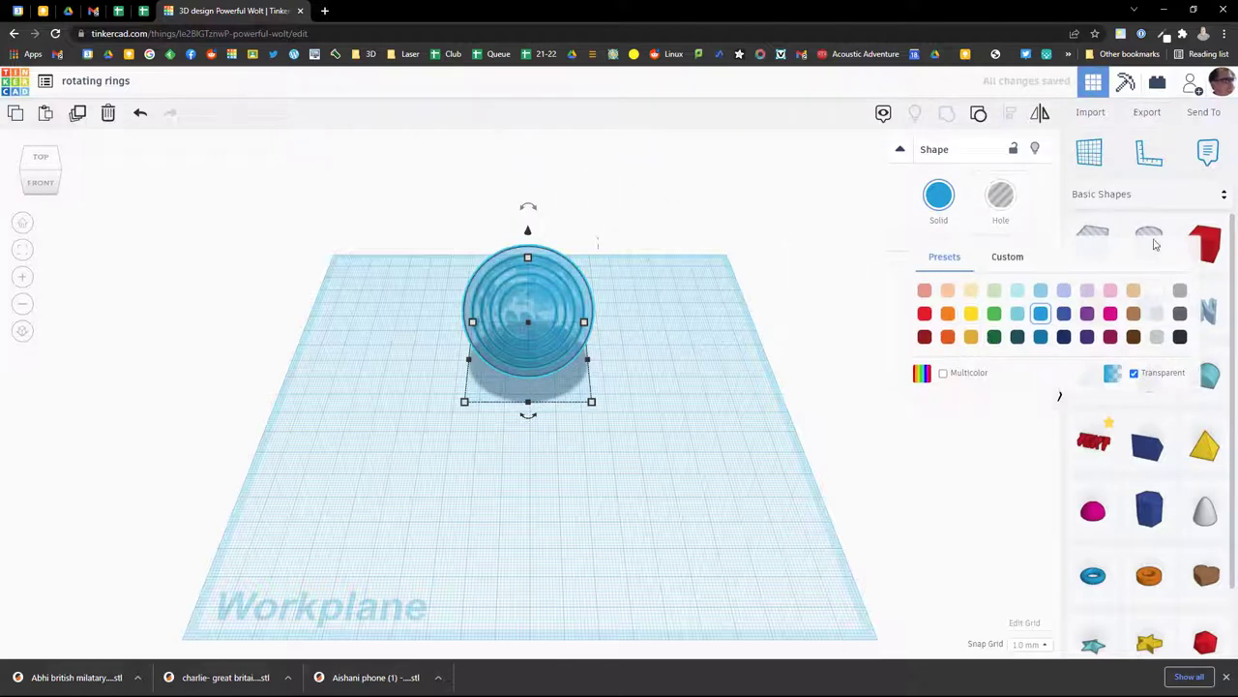
left_click(923, 240)
- Add a box hole extending past the nested spheres on all sides, and set its height to 15 mm
left_click_drag(1092, 242, 766, 591)
left_click_drag(588, 451, 588, 391)
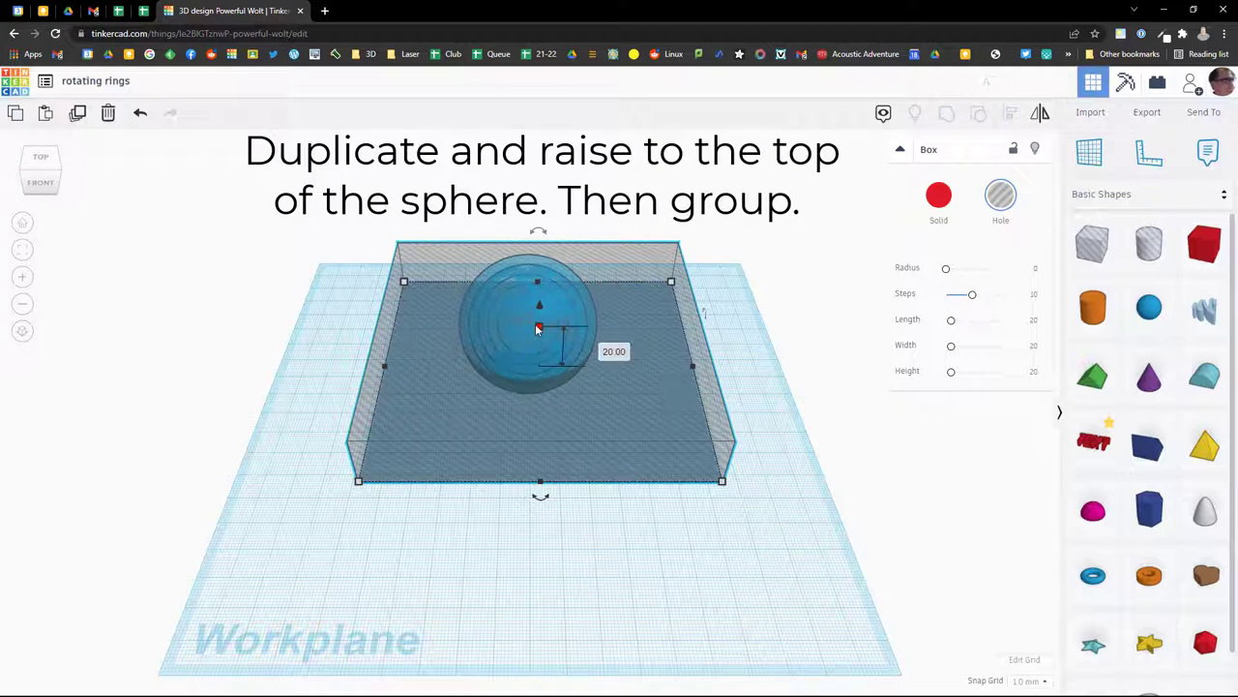
left_click(603, 349)
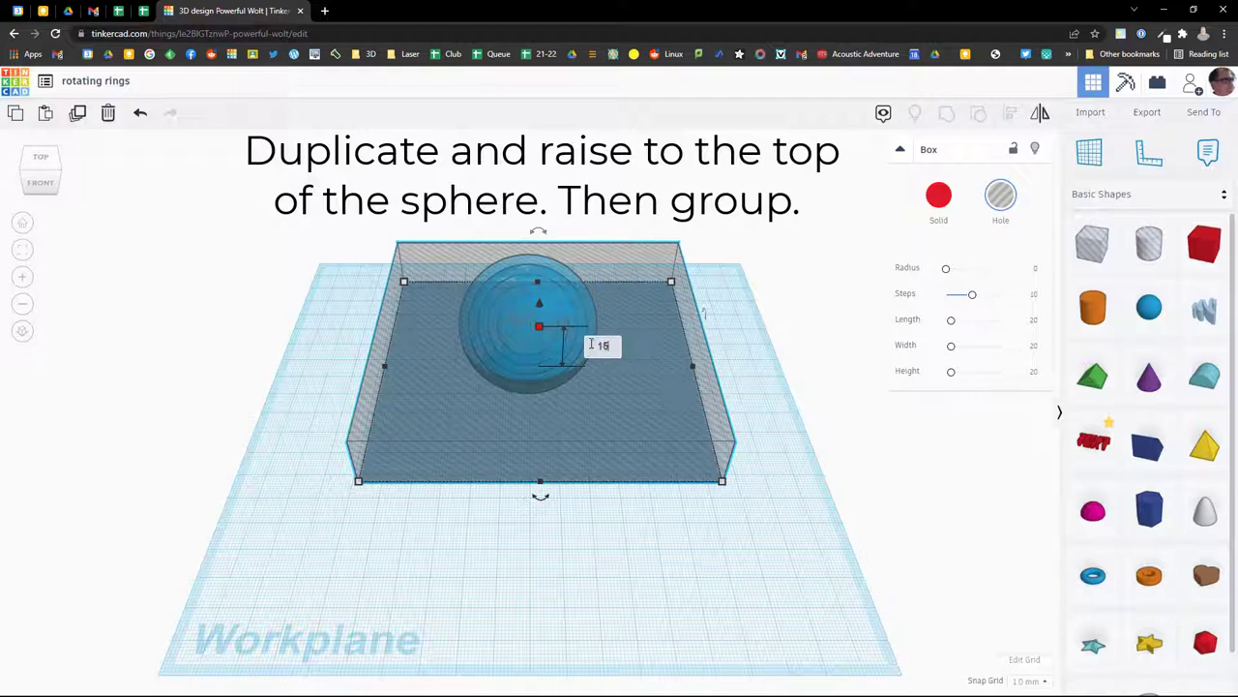
key("Return")
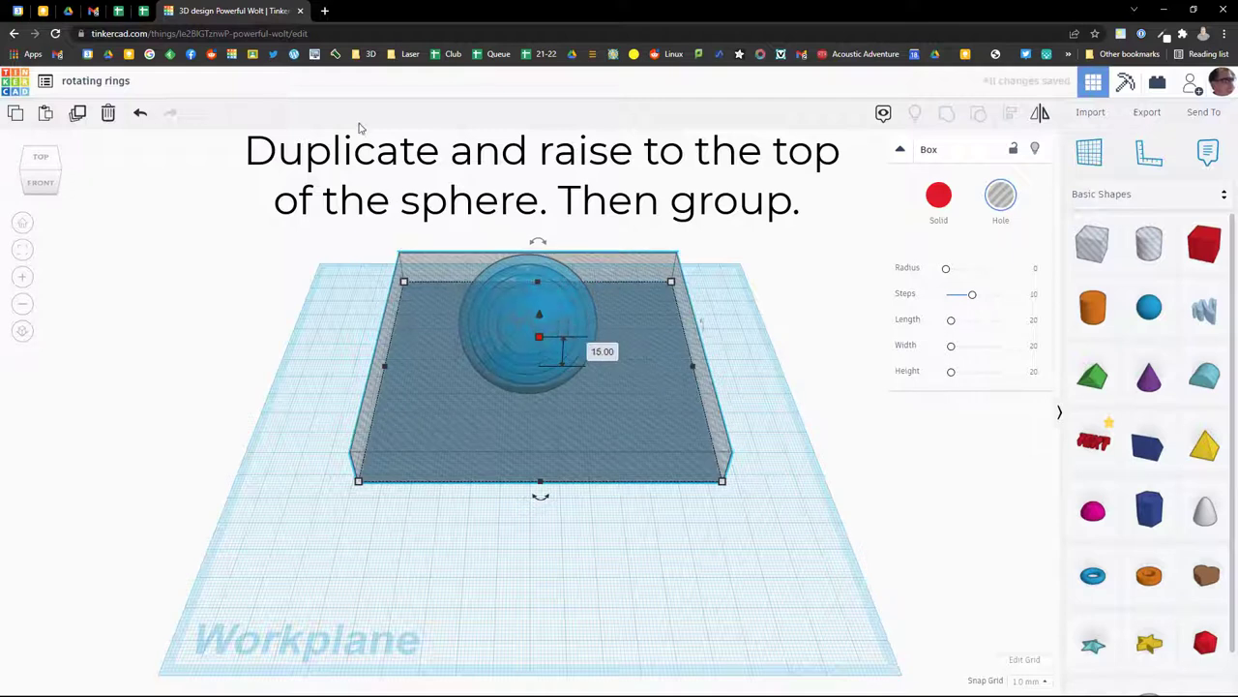
- Duplicate the 15 mm high box hole and raise the copy 35 mm to cover the top of the spheres
left_click(310, 359)
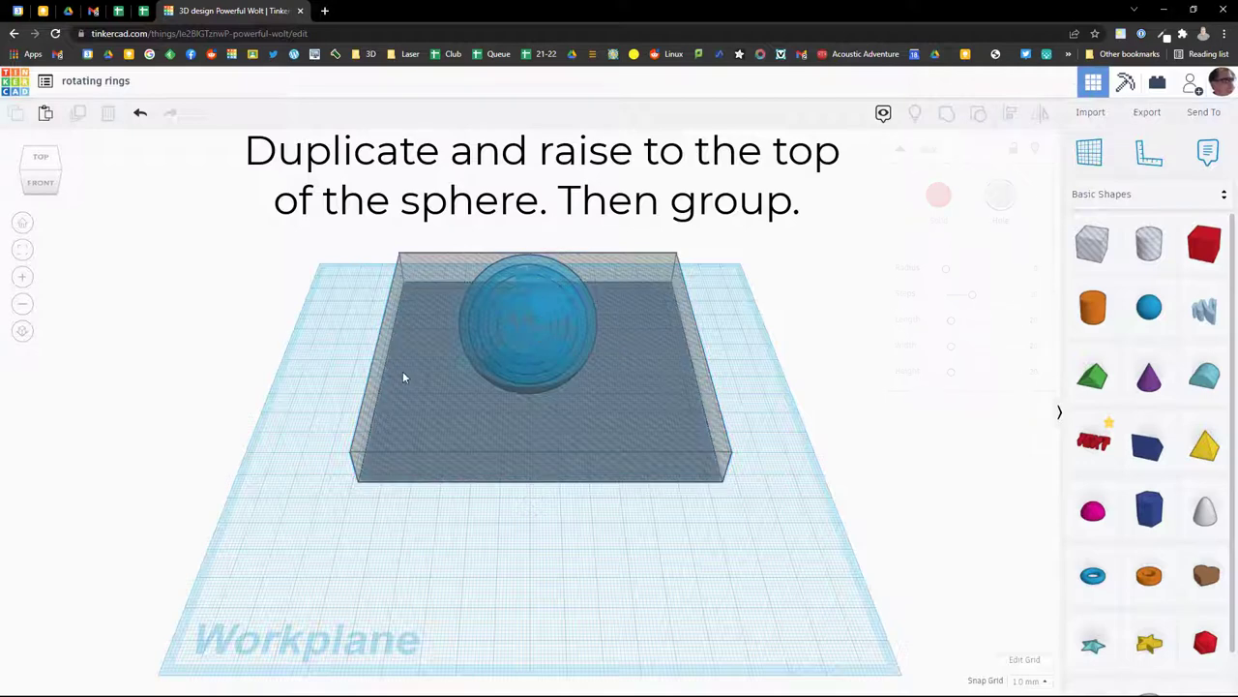
left_click(408, 373)
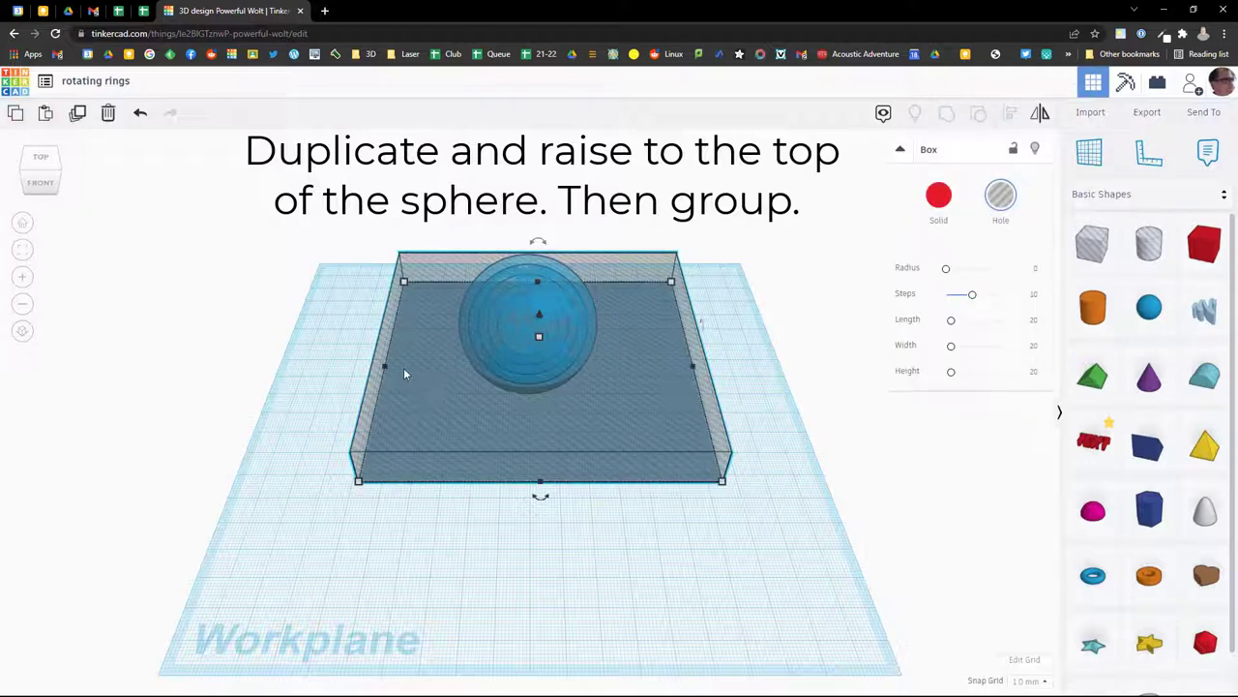
key("ctrl+d")
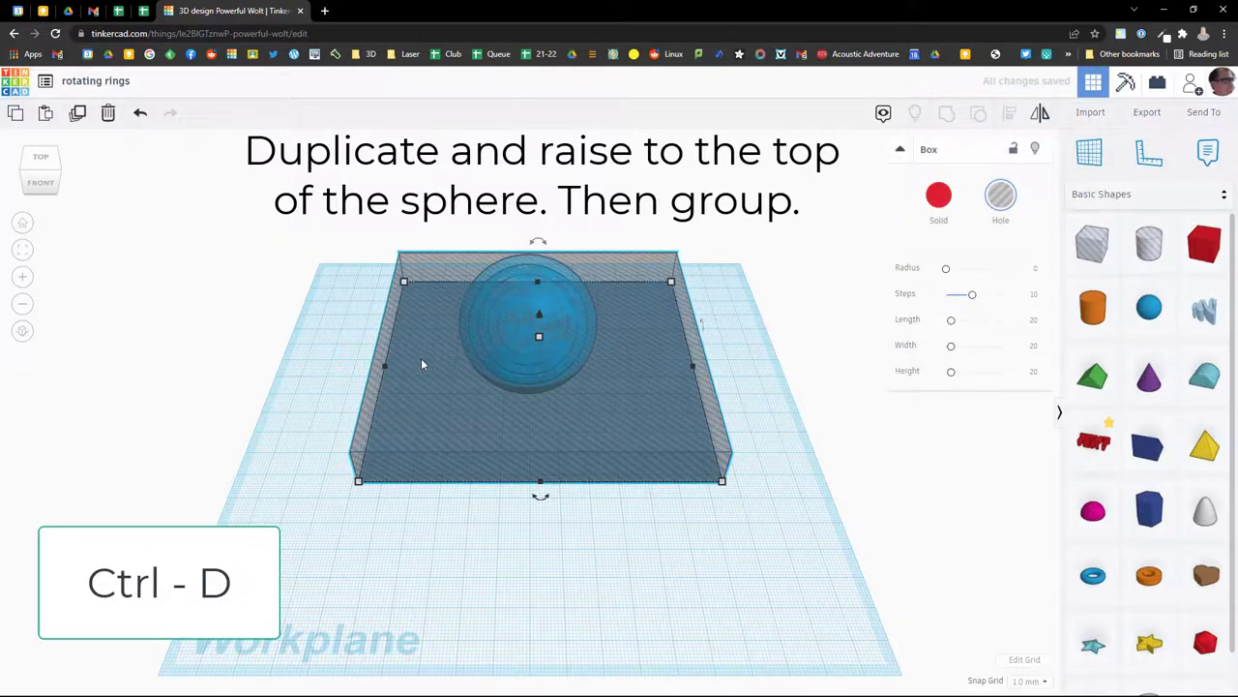
left_click_drag(542, 314, 554, 235)
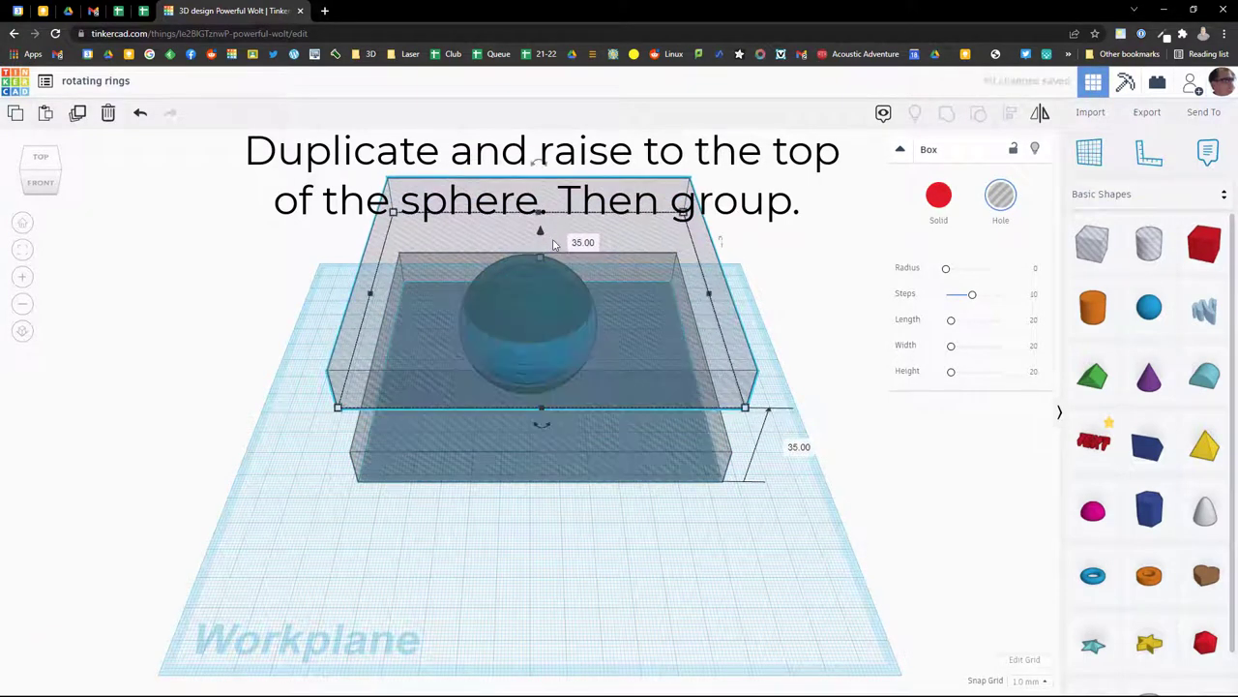
- Group both box holes with the nested spheres to cut flat faces at the top and bottom
mouse_move(564, 544)
right_mouse_down()
mouse_move(581, 580)
mouse_move(577, 532)
right_mouse_up()
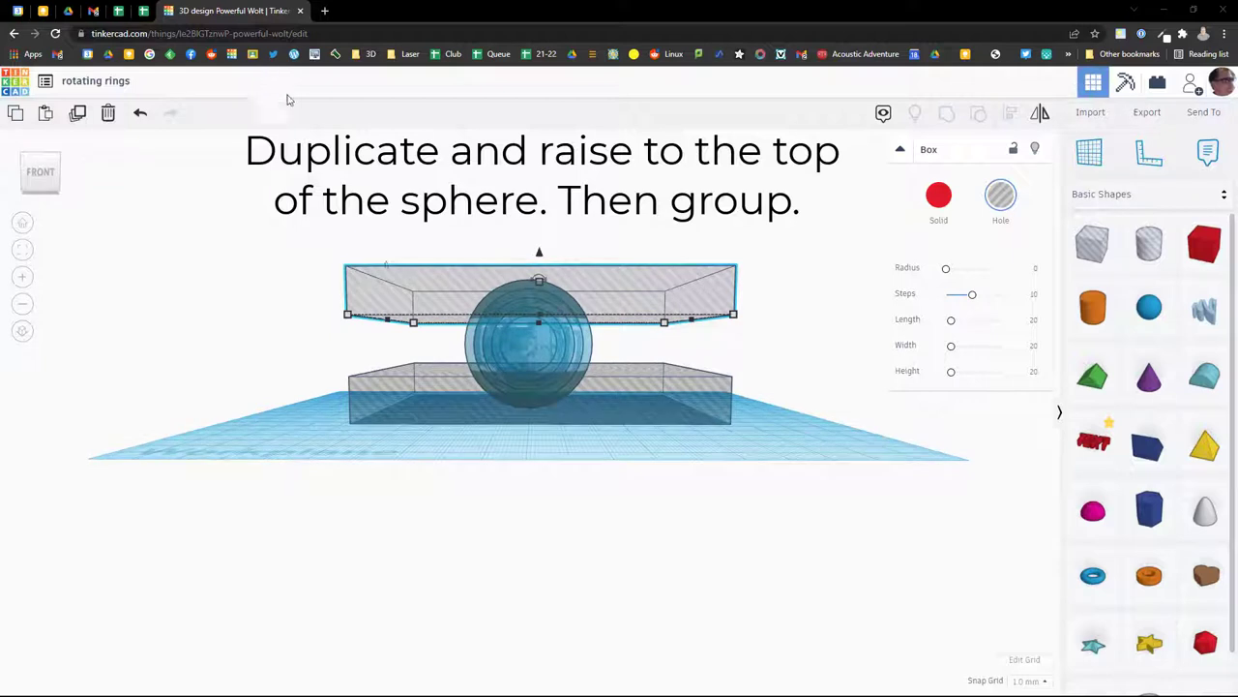
left_click_drag(294, 161, 797, 604)
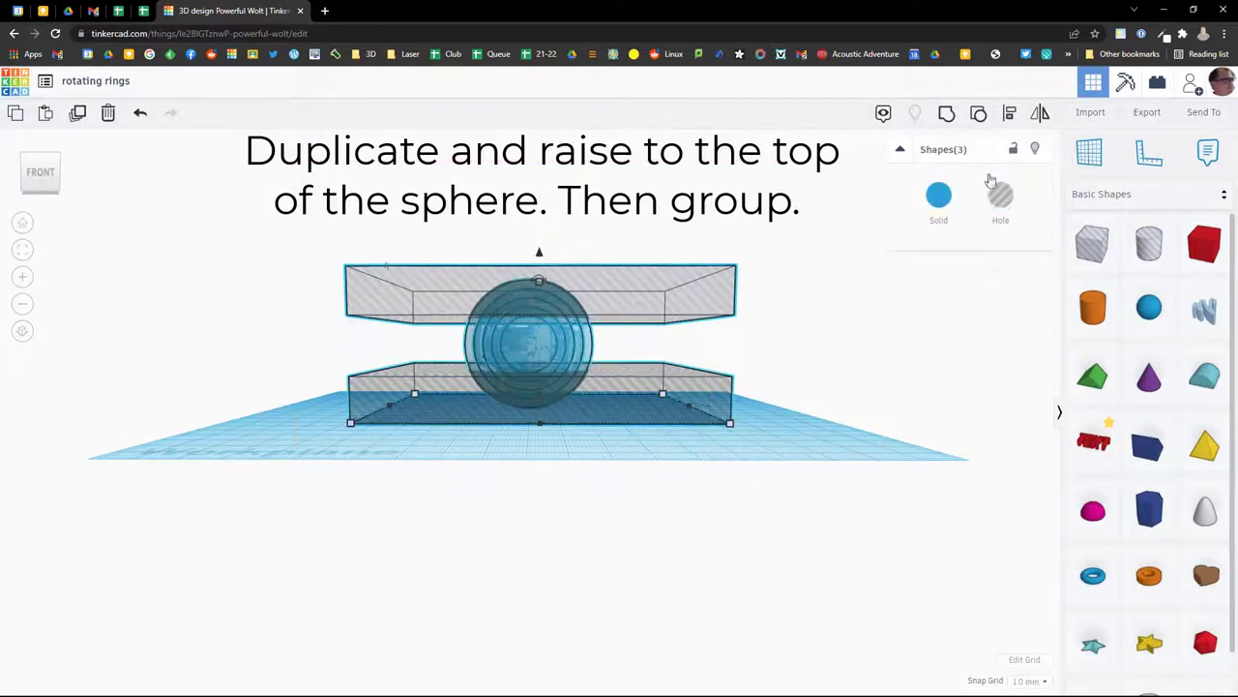
left_click(947, 115)
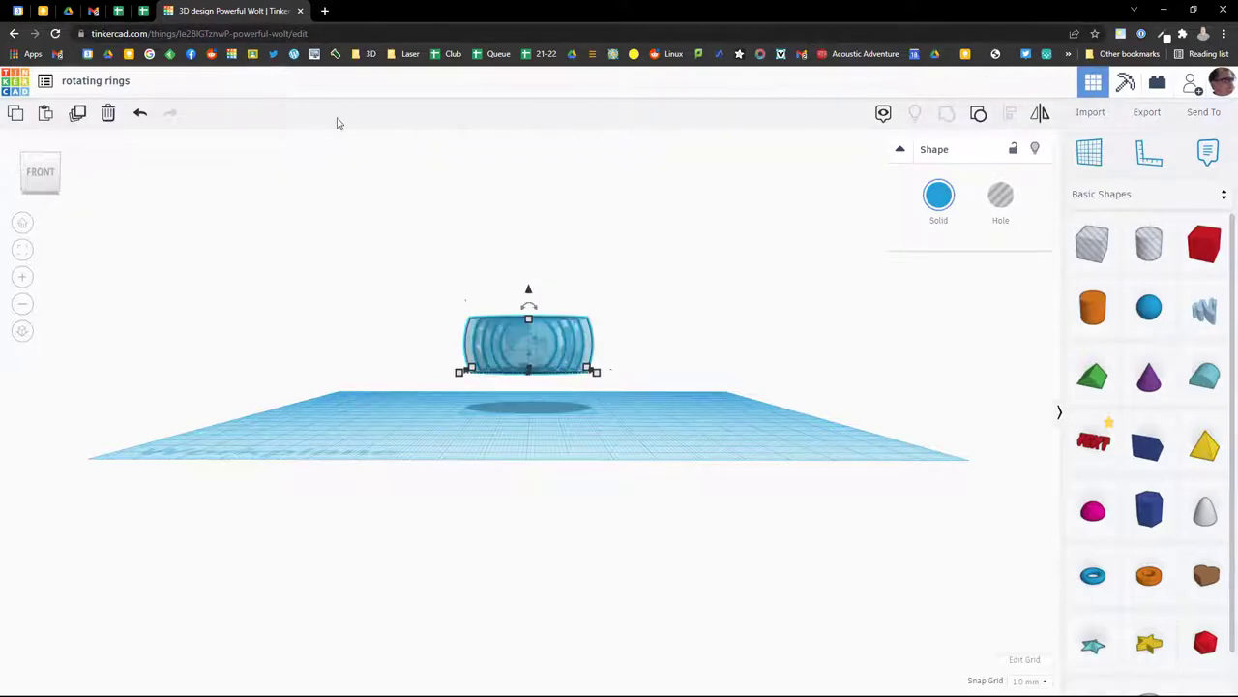
- Keep the ring group solid blue and turn off its transparency
right_click_drag(387, 213, 890, 229)
left_click(938, 196)
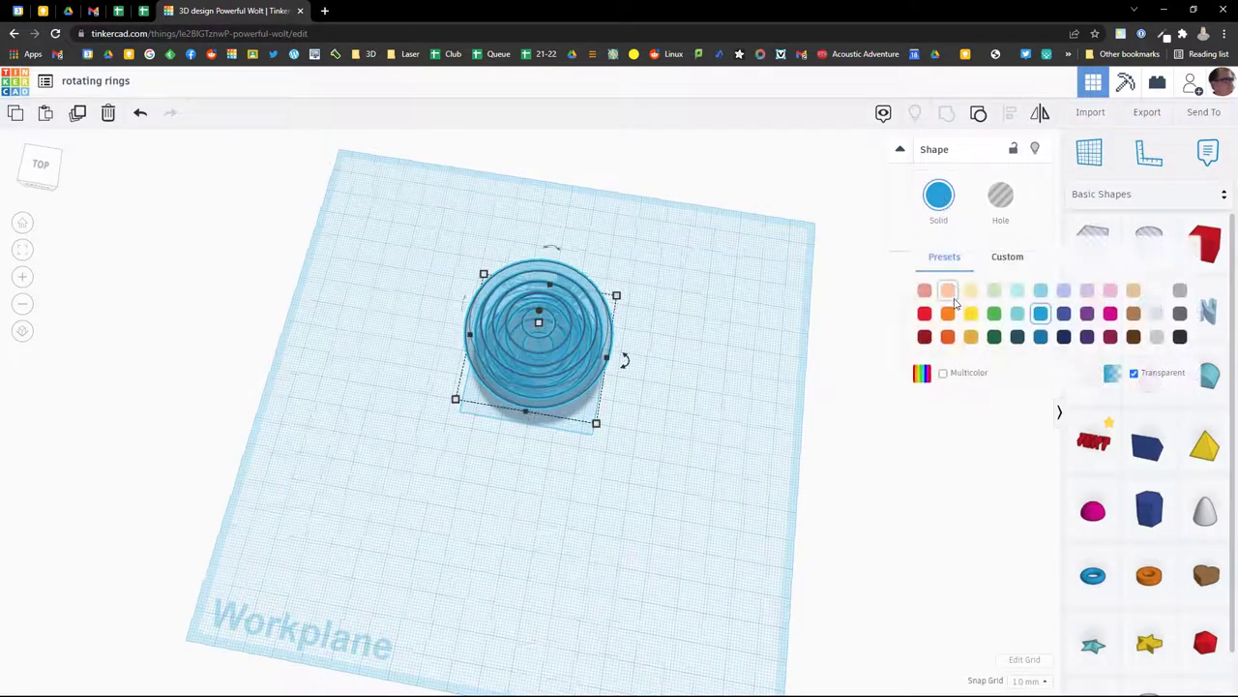
left_click(1041, 314)
left_click(939, 195)
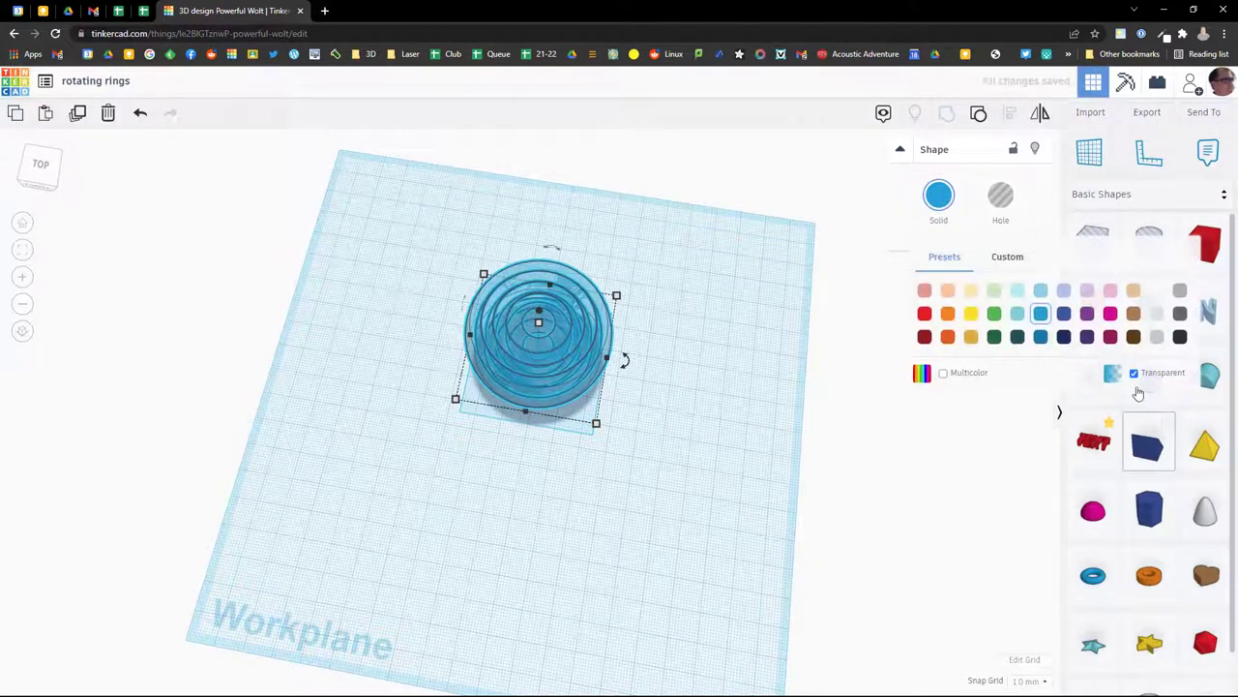
left_click(1134, 373)
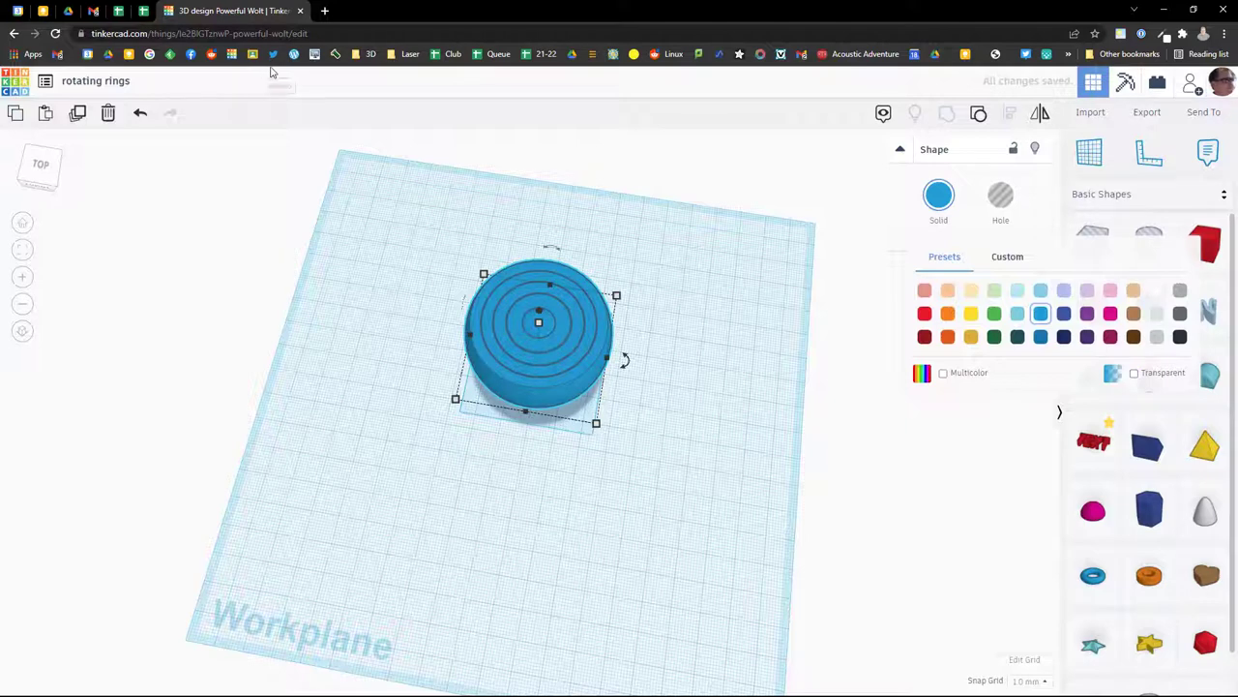